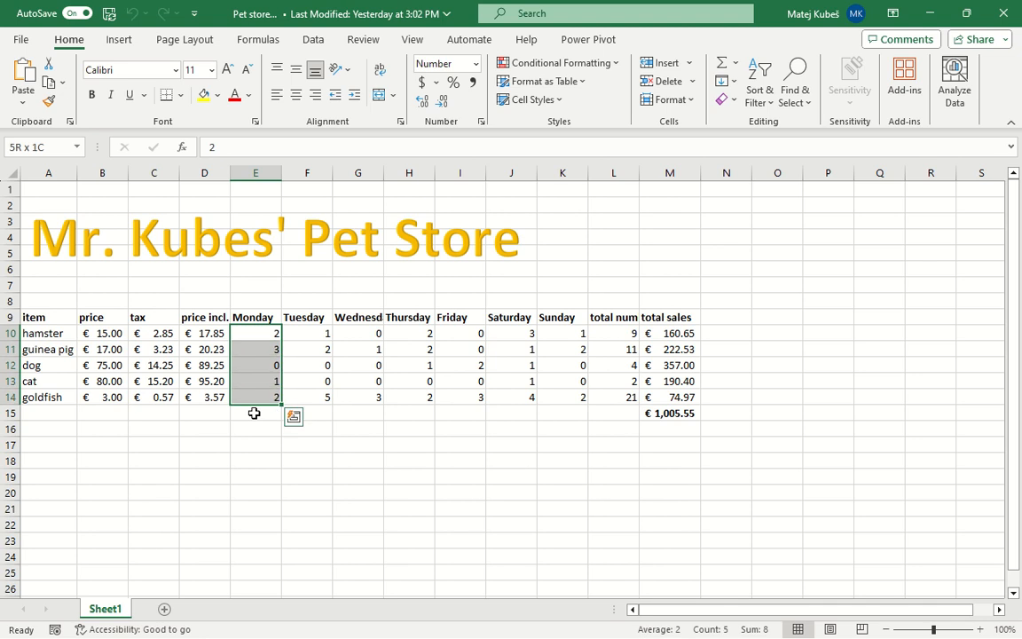
Step: Examine the Monday quantities in E10:E14 and the tax-inclusive prices in D10:D14
click(240, 333)
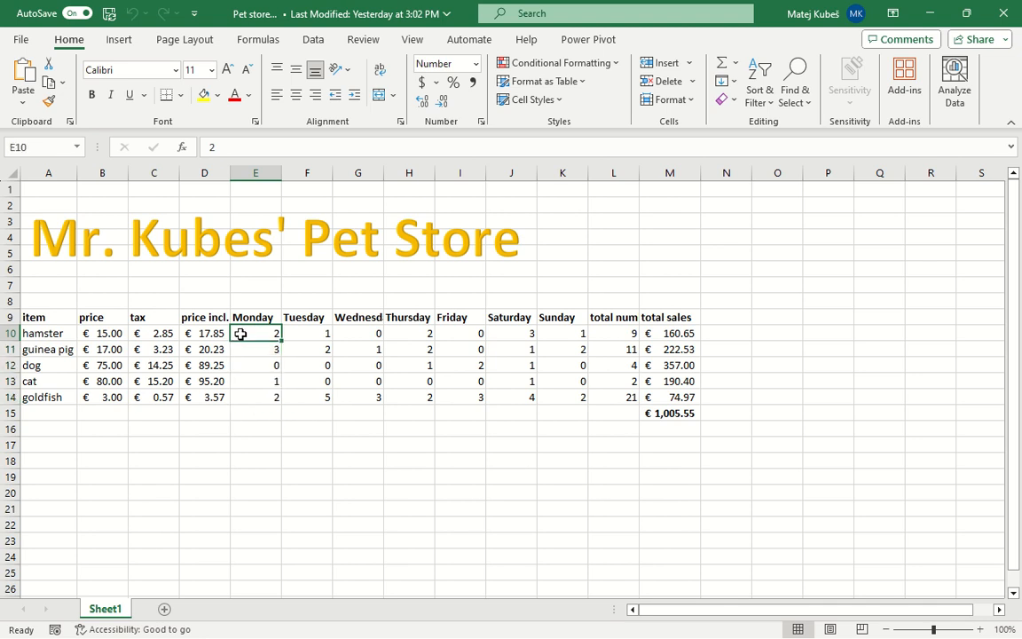
key(Down)
key(Down)
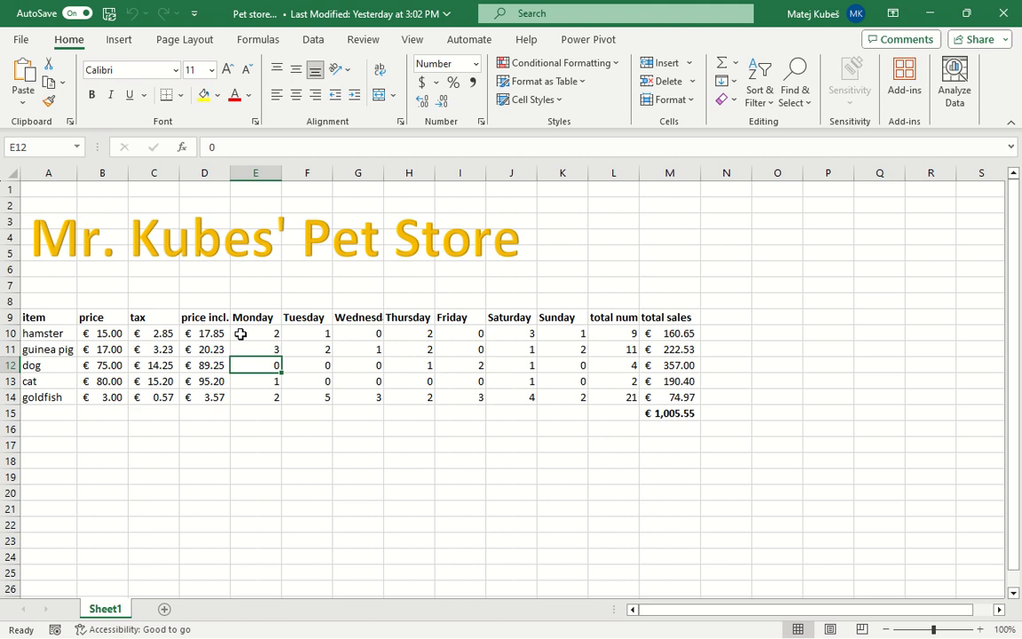
key(Down)
key(Down)
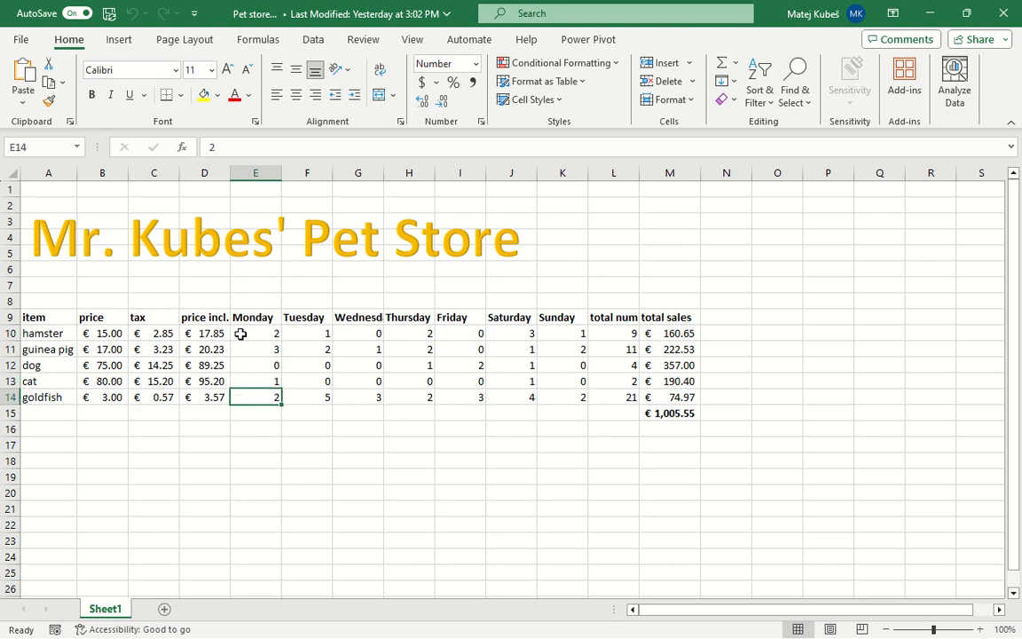
key(Down)
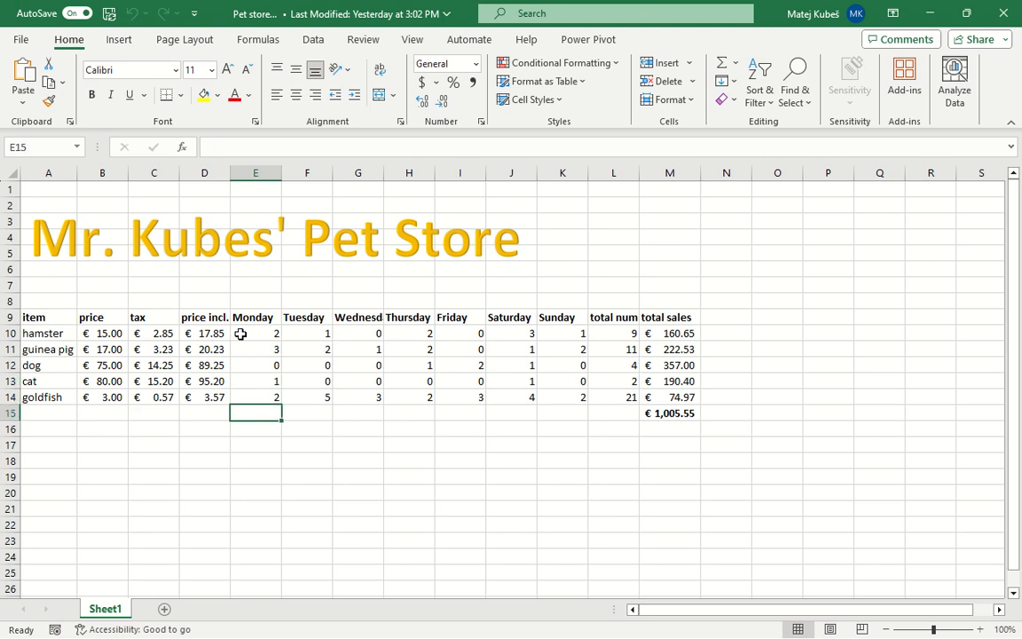
key(Left)
key(Up)
key(shift+Up)
key(shift+Up)
key(shift+Up)
key(shift+Up)
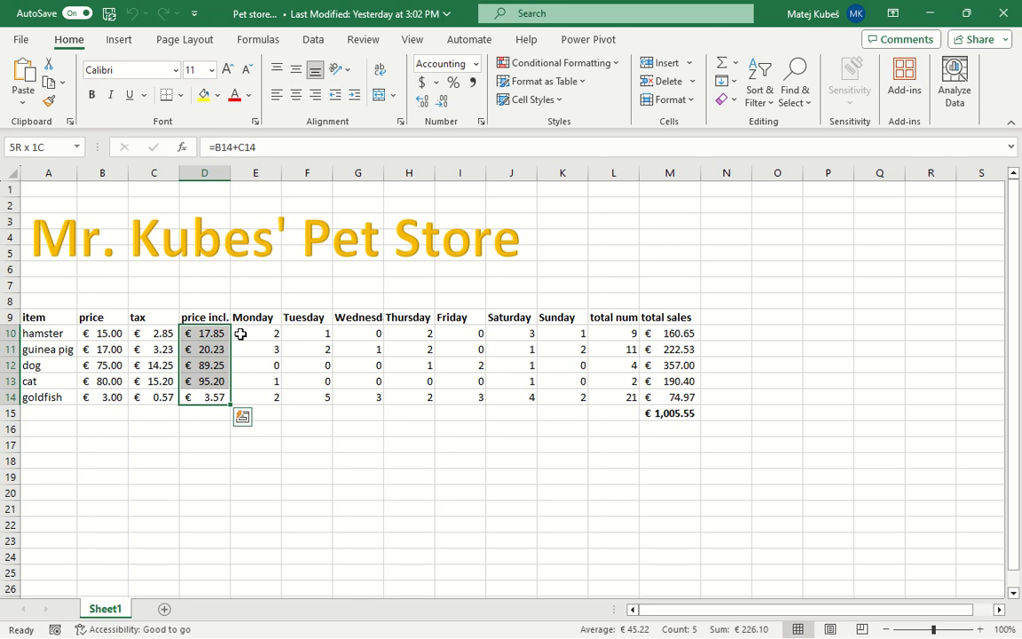
Step: Compare each item's tax-inclusive price with its Monday quantity, row by row from hamster to goldfish
click(211, 334)
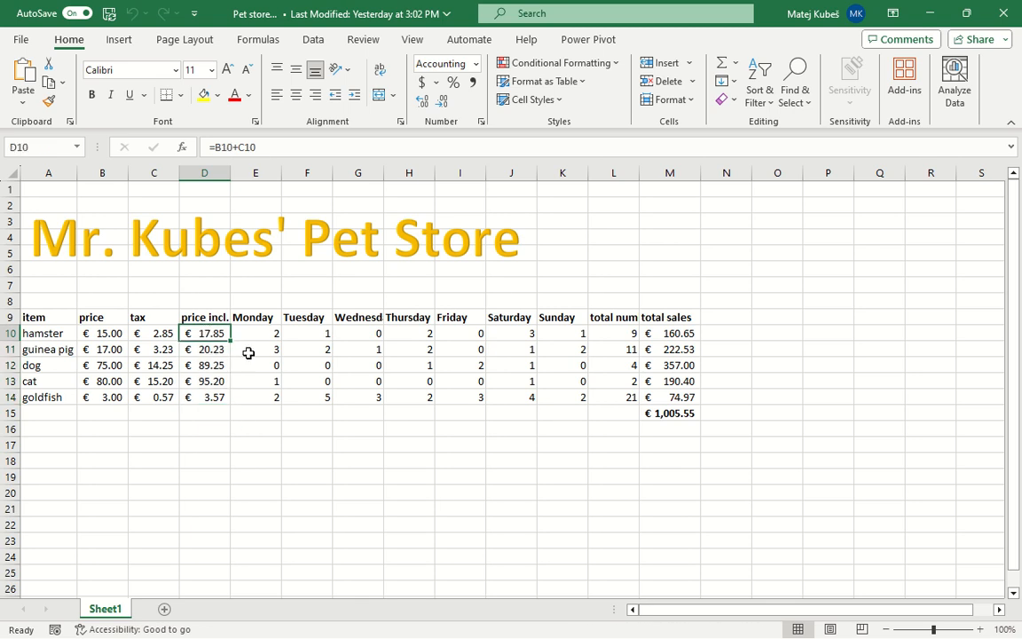
click(248, 333)
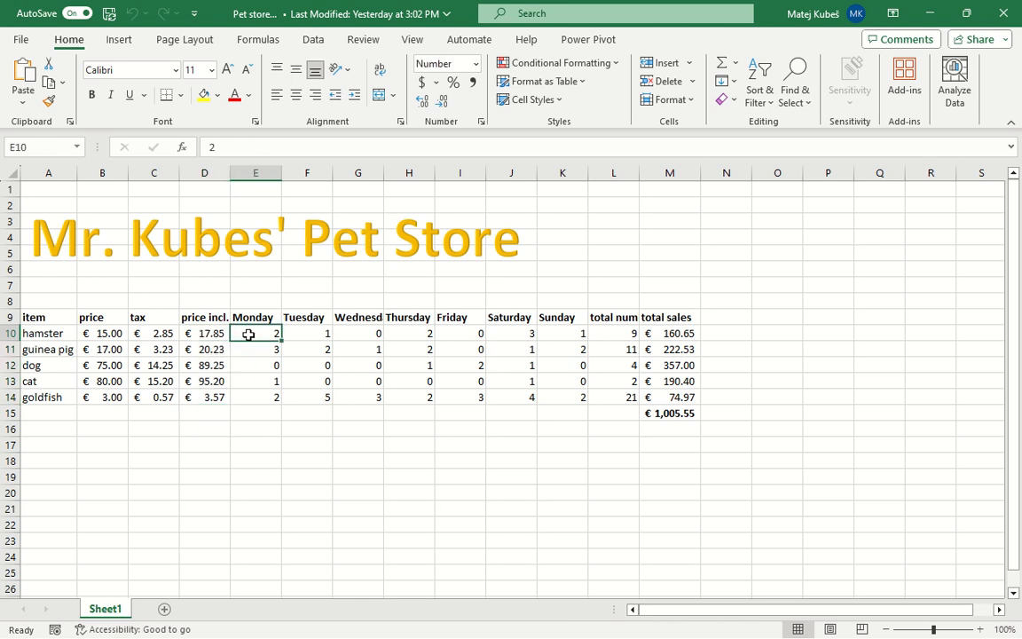
click(210, 347)
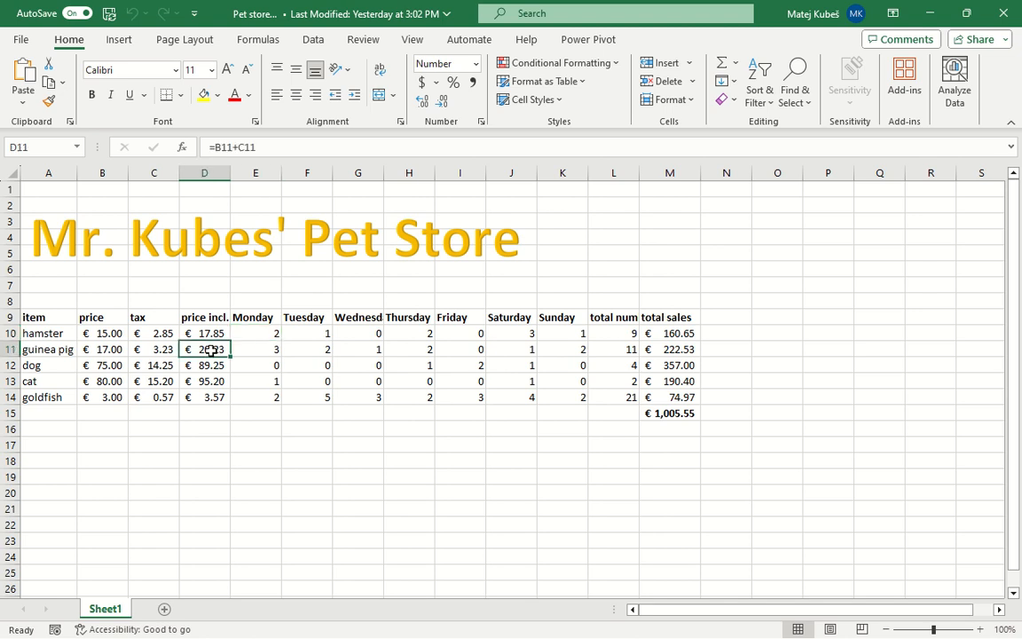
click(286, 350)
click(197, 363)
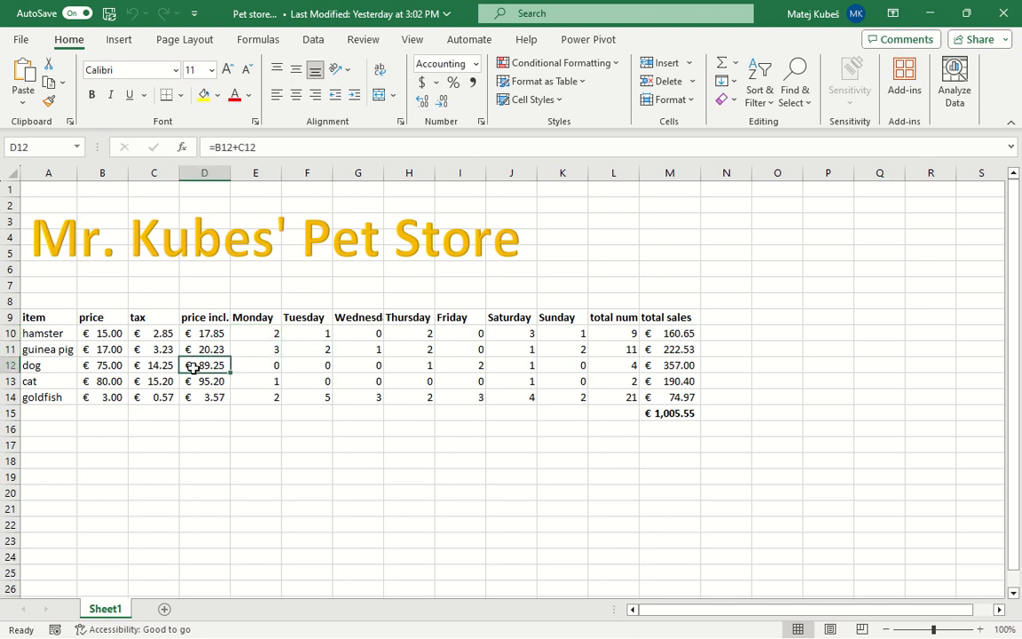
click(256, 366)
click(210, 380)
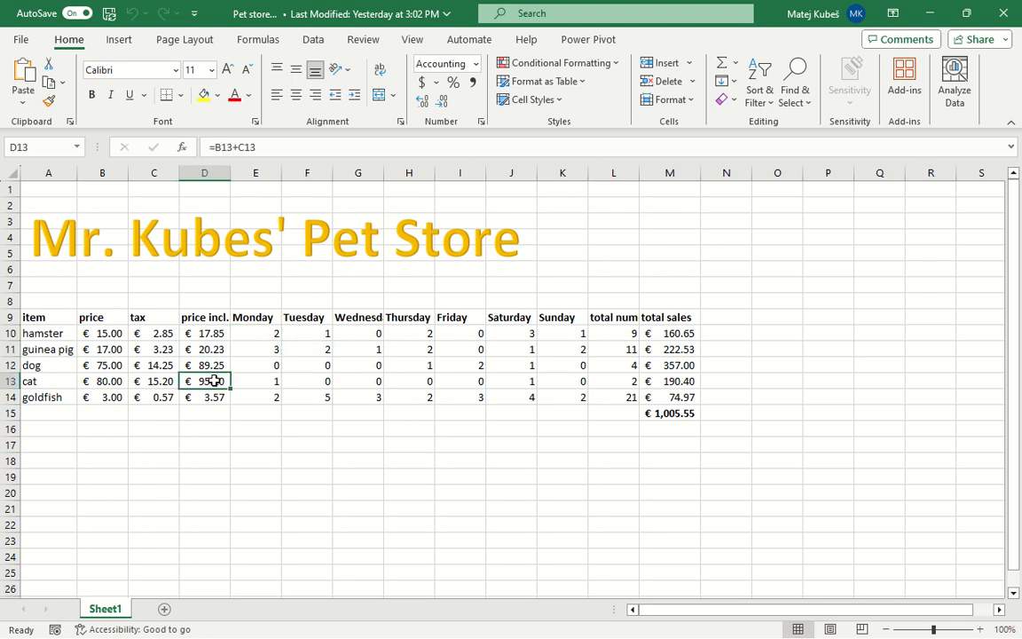
click(252, 381)
click(211, 395)
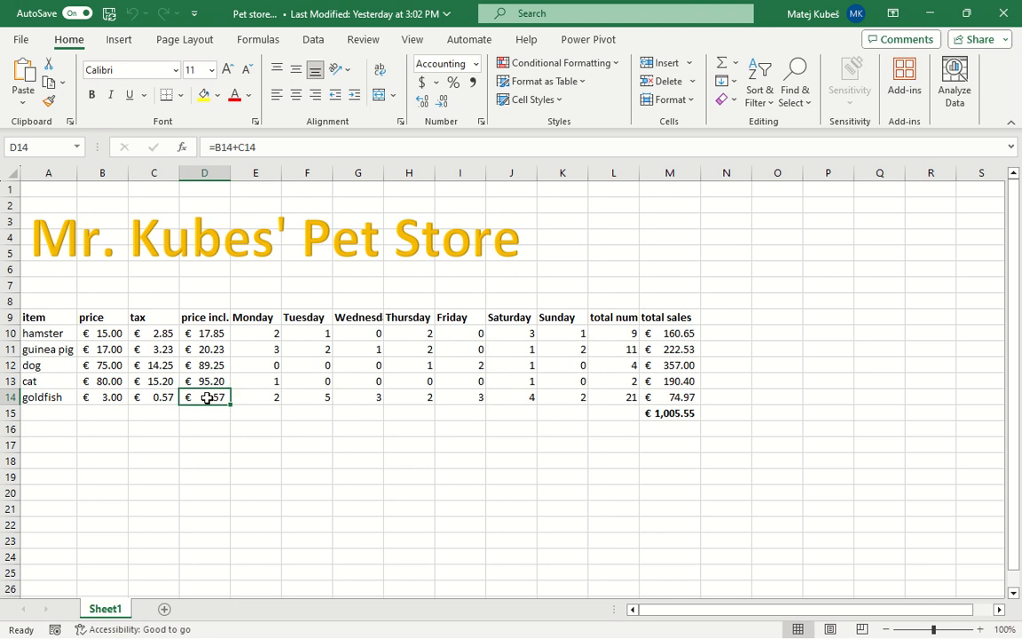
click(256, 395)
Step: Begin the Monday sales formula in E15 with price times quantity for the first three items: =D10*E10+D11*E11+D12*E12+
click(254, 411)
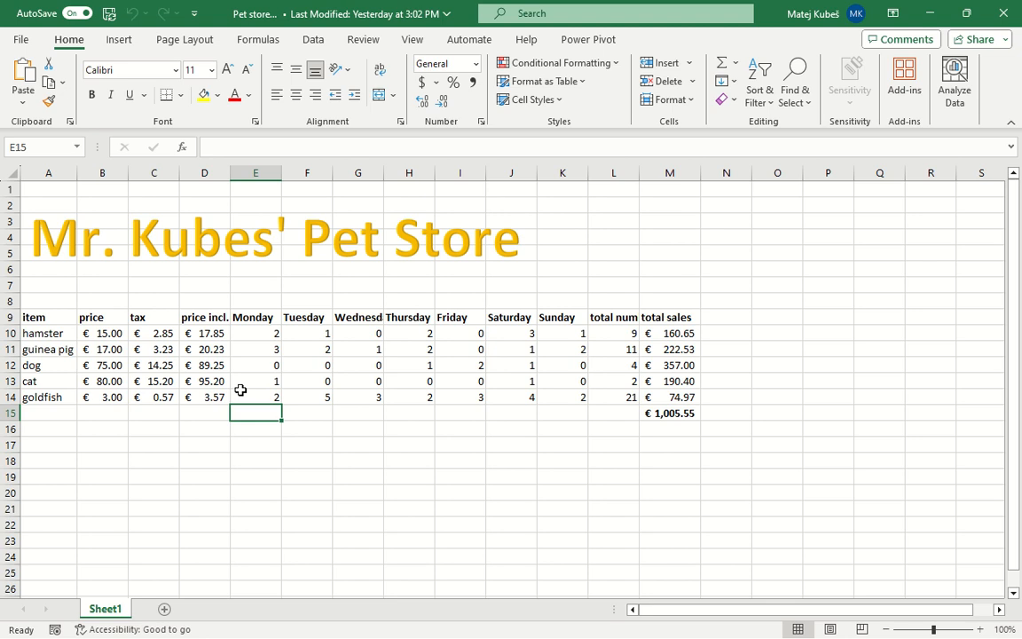
text(=)
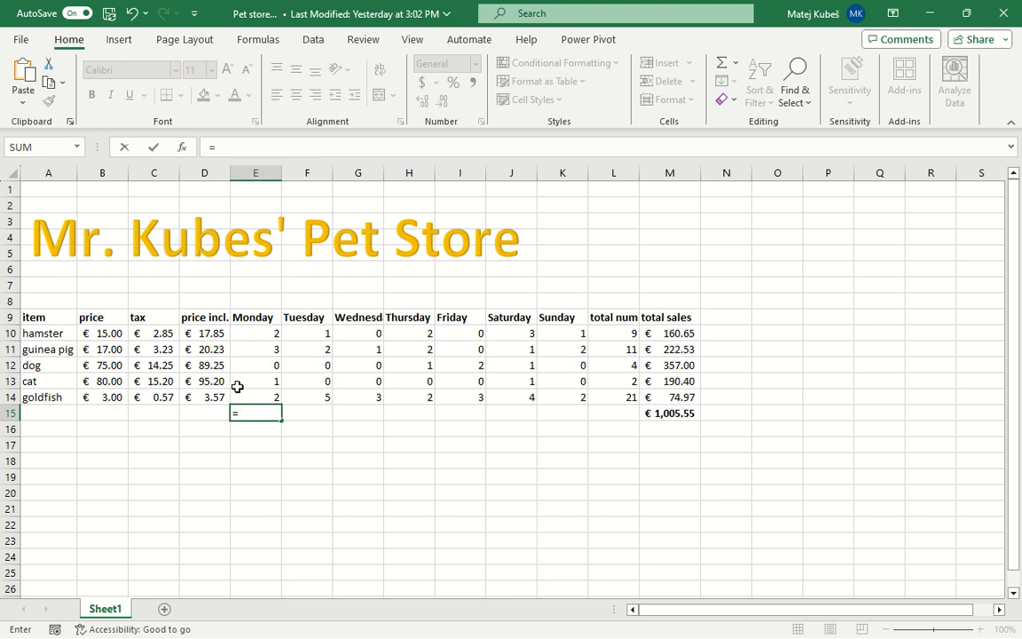
click(209, 334)
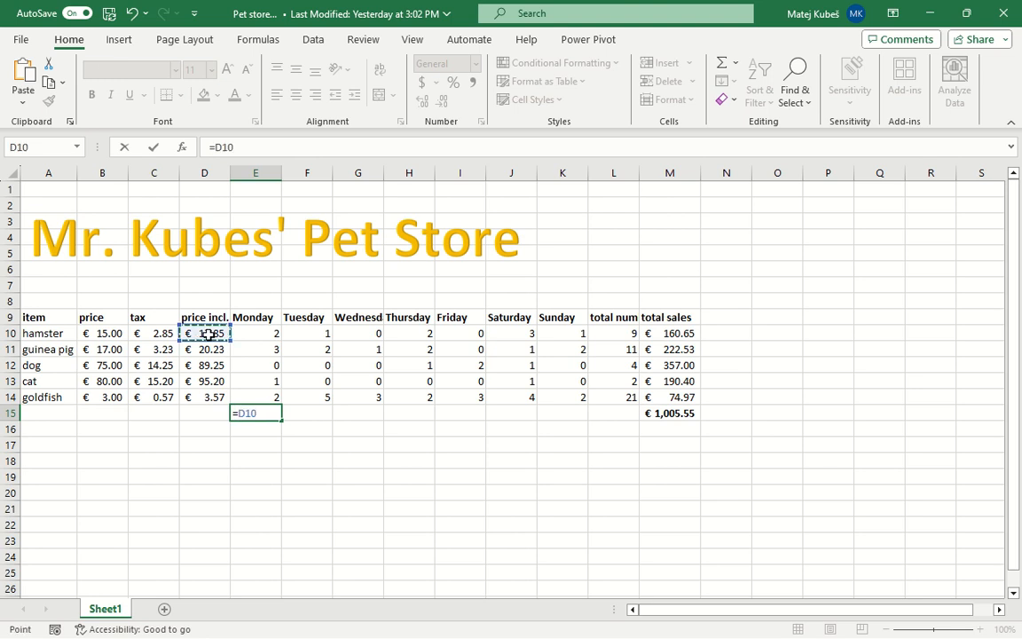
text(*)
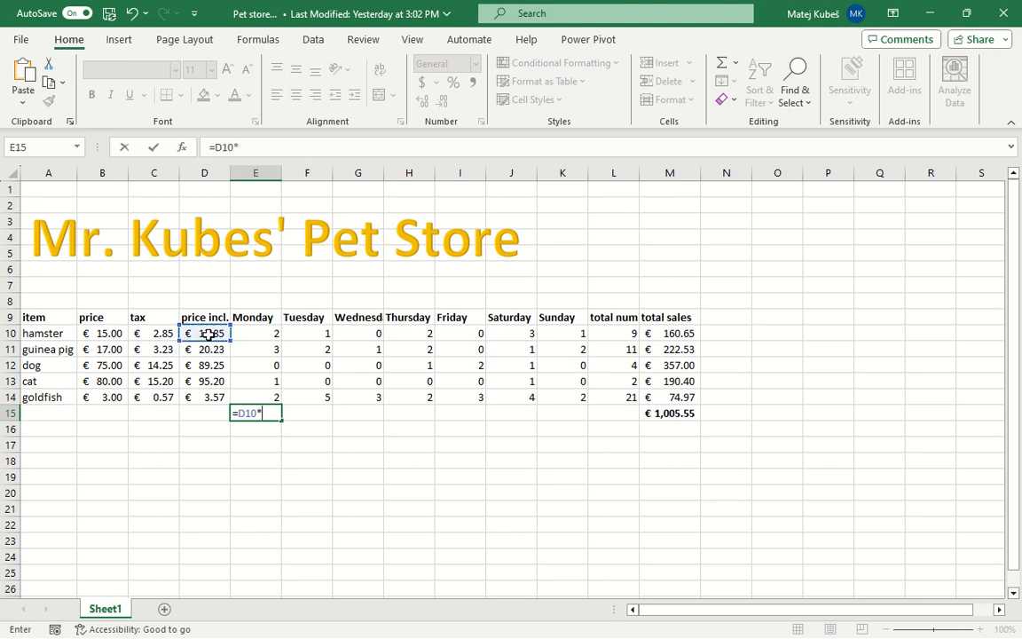
click(264, 332)
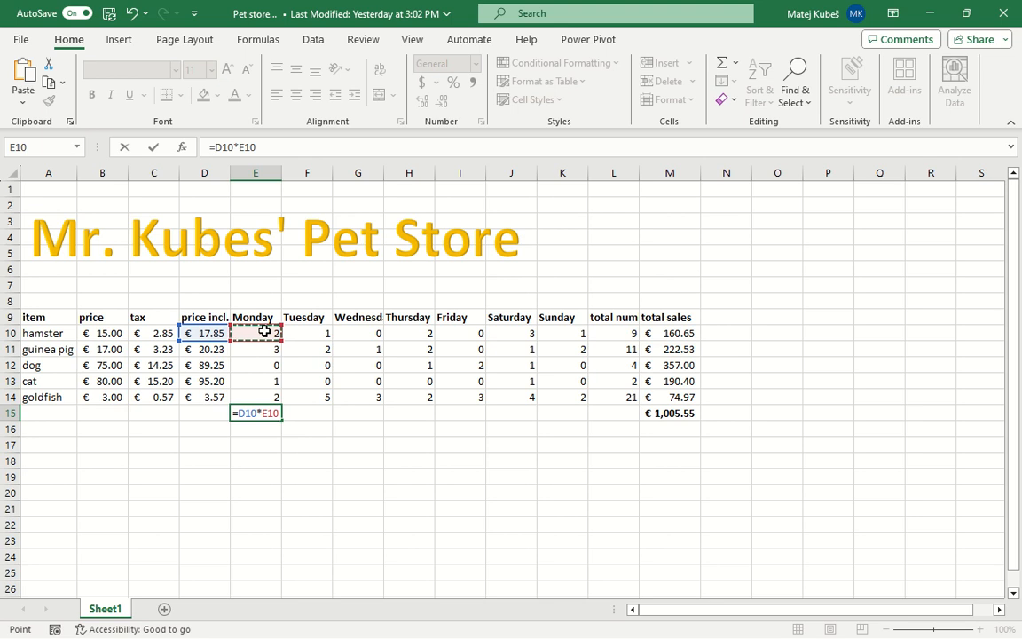
text(+d11)
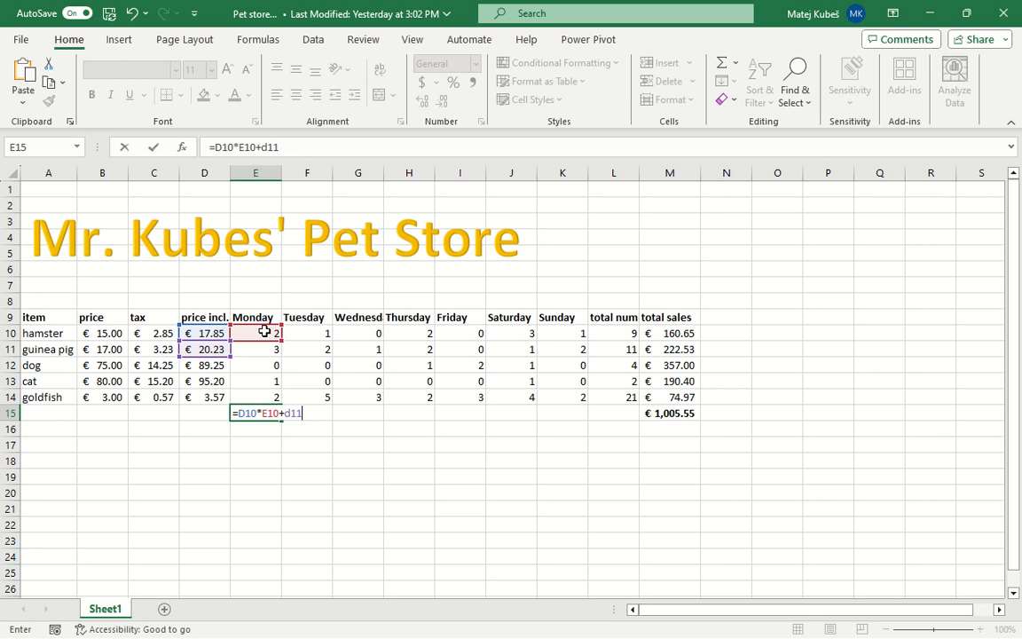
text(*e11+)
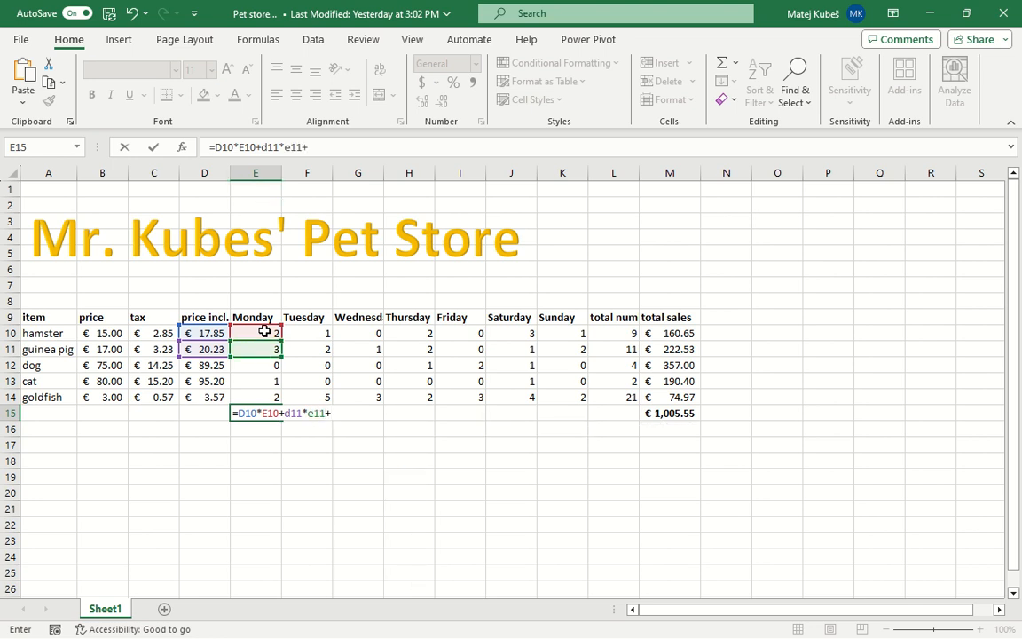
text(d12)
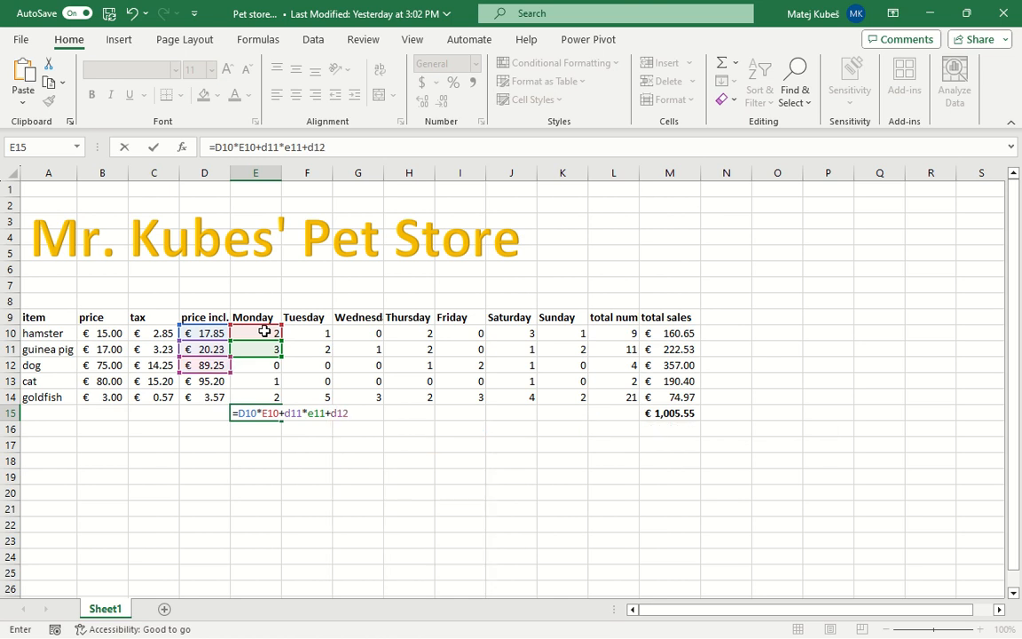
text(*e)
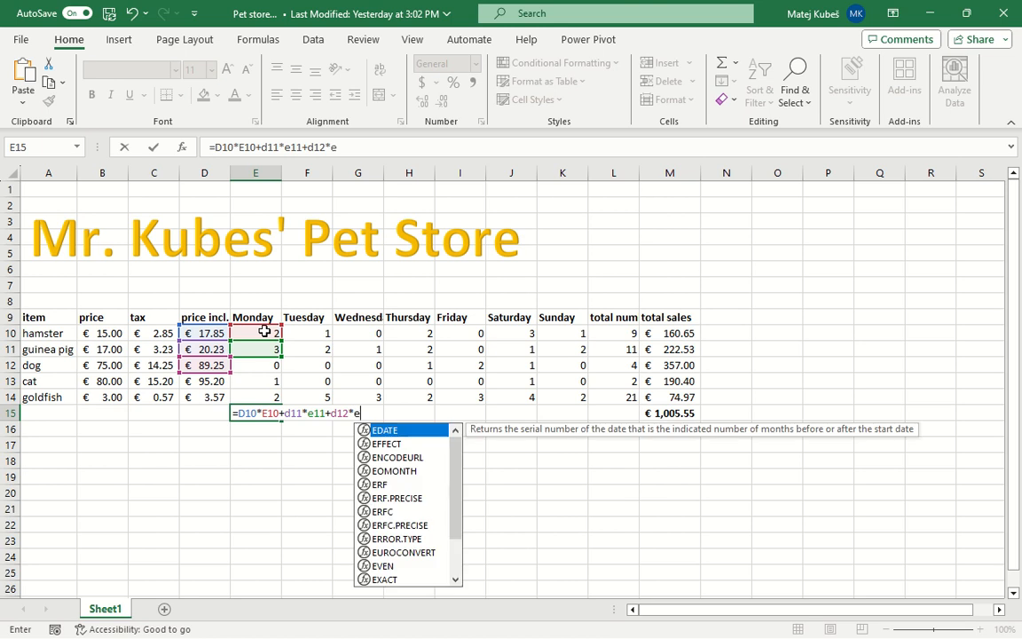
text(12+)
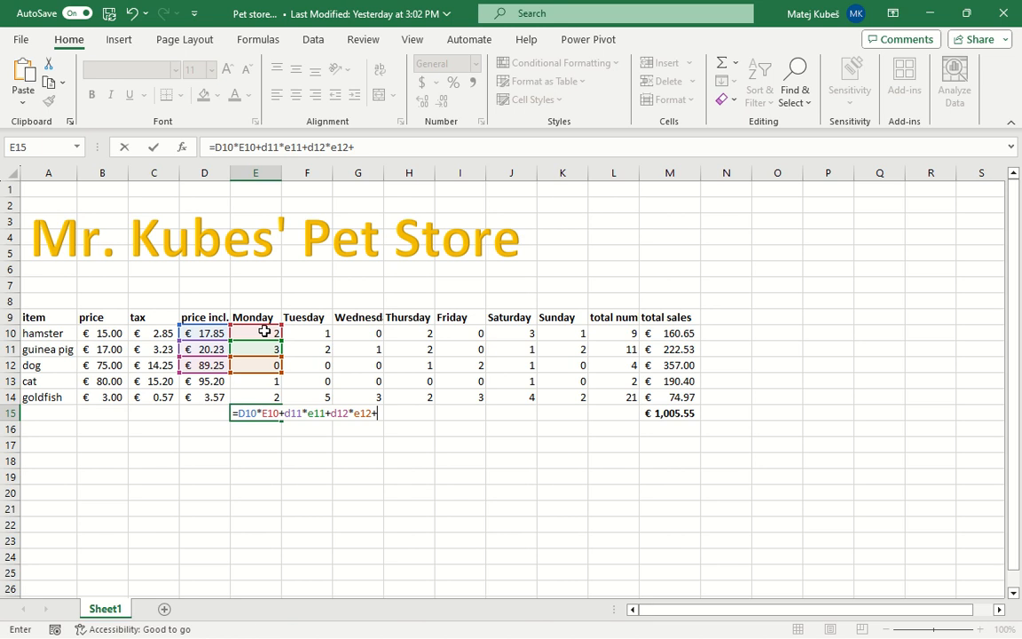
Step: Complete the E15 formula with the cat and goldfish products, D13*E13+D14*E14, and save the workbook
text(d13)
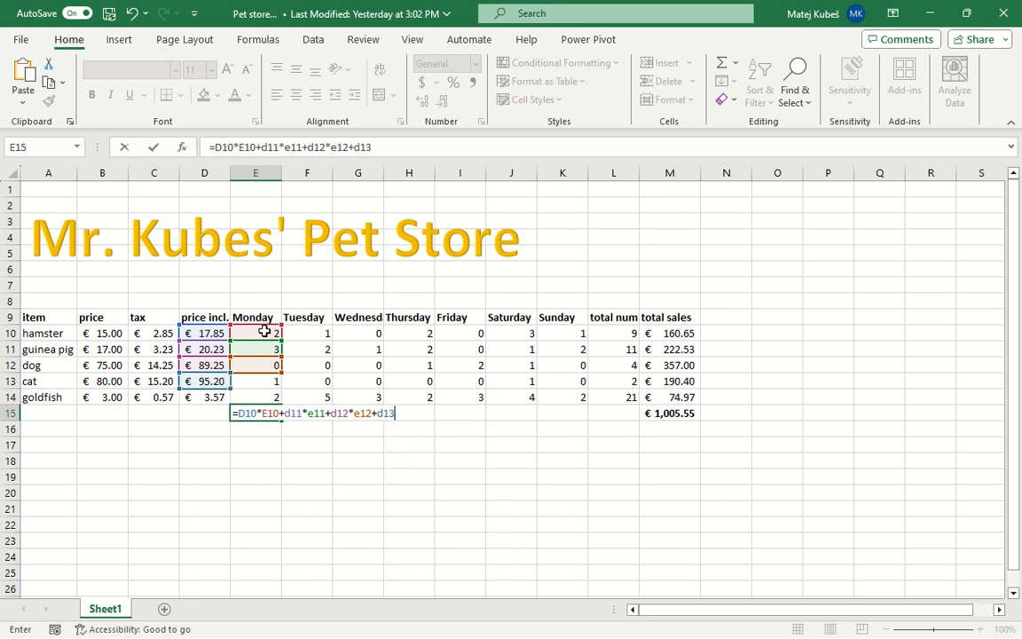
text(*)
text(e13)
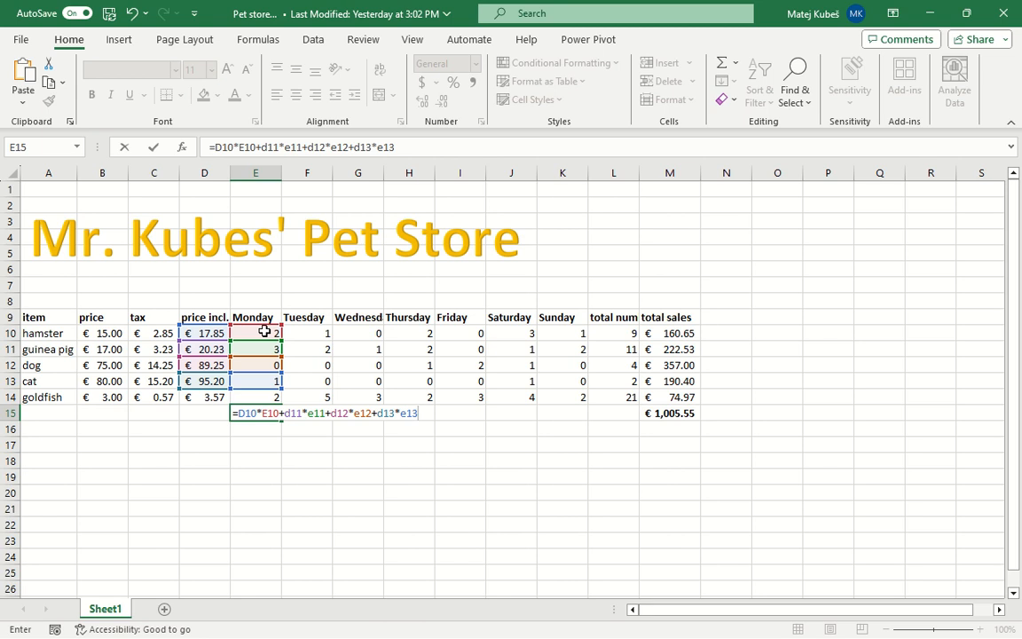
text(d14)
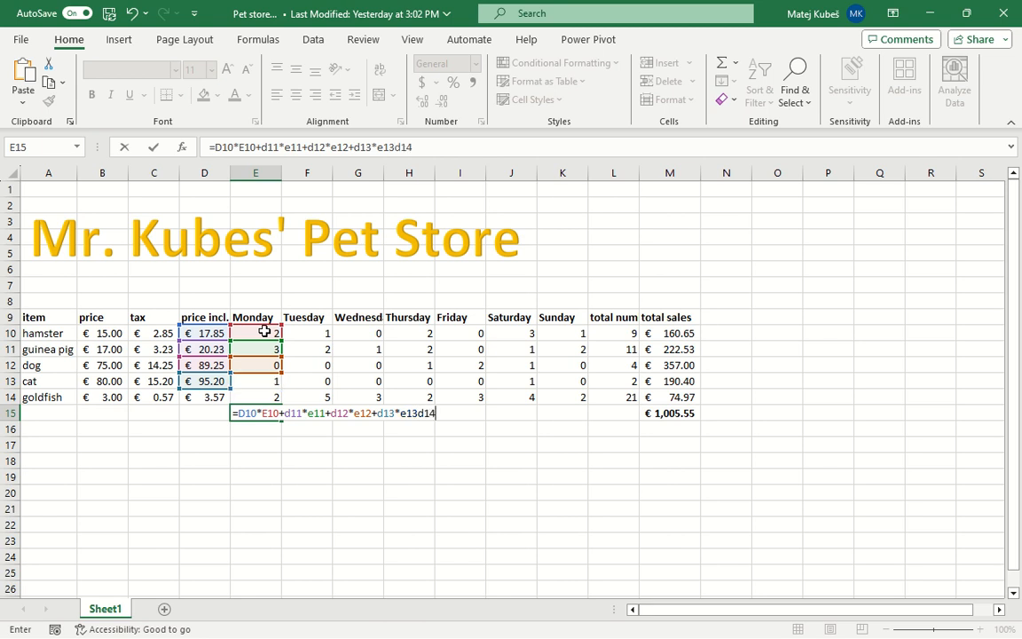
key(BackSpace)
key(BackSpace)
key(BackSpace)
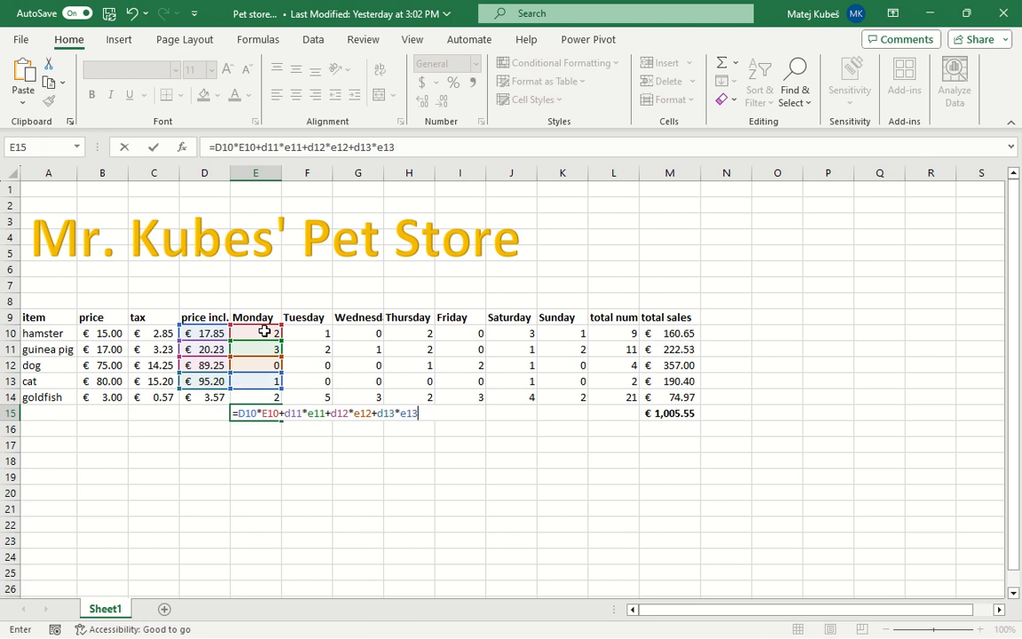
text(+d14)
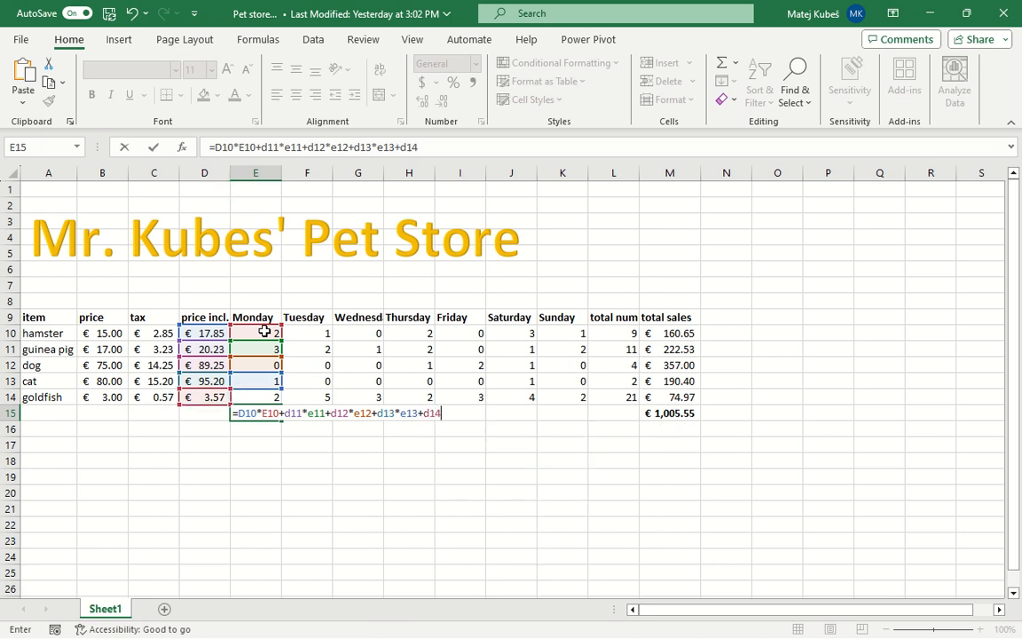
text(*e14)
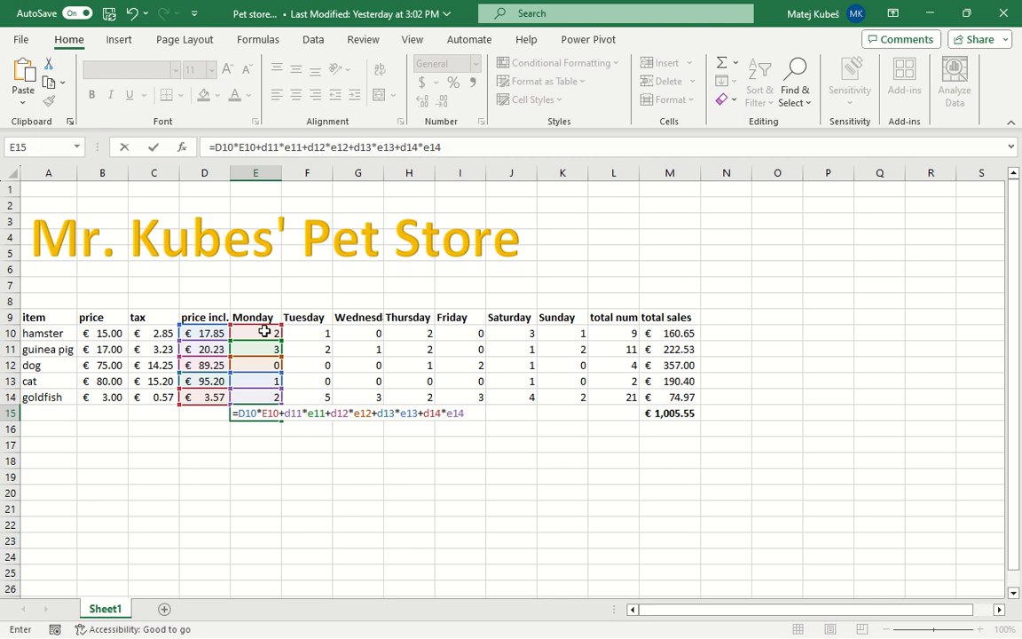
key(Return)
key(Up)
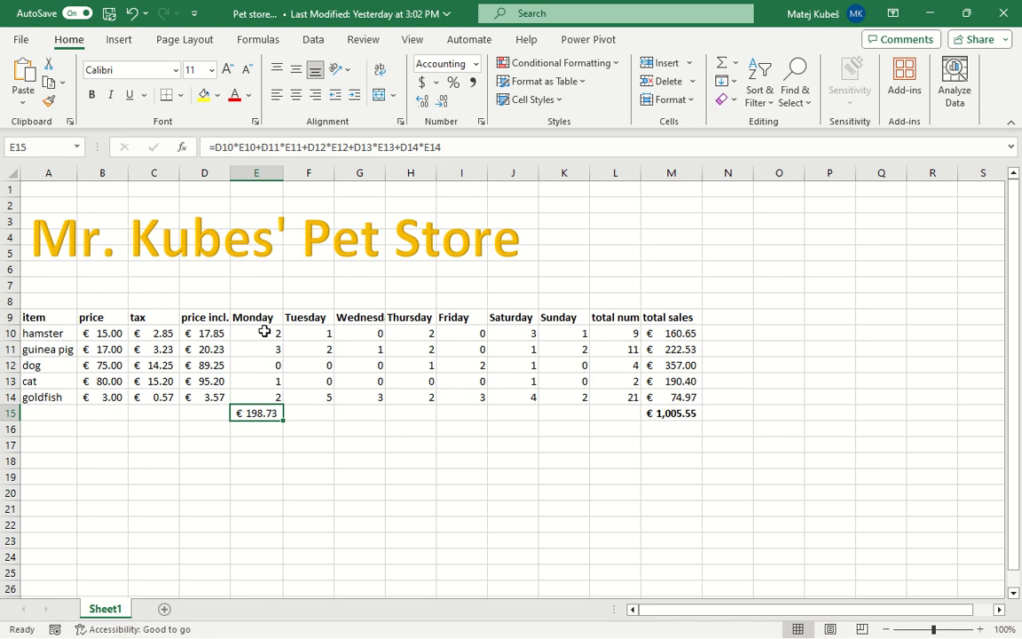
key(ctrl+s)
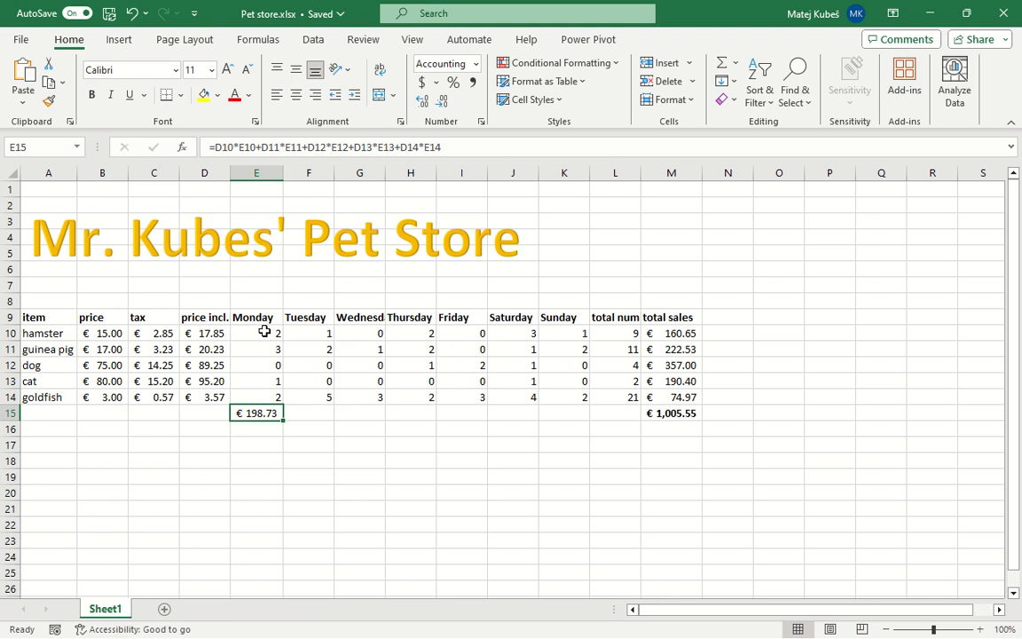
Step: Review the cell references in the E15 formula and the cells beside it in row 15 for the other days' totals
key(F2)
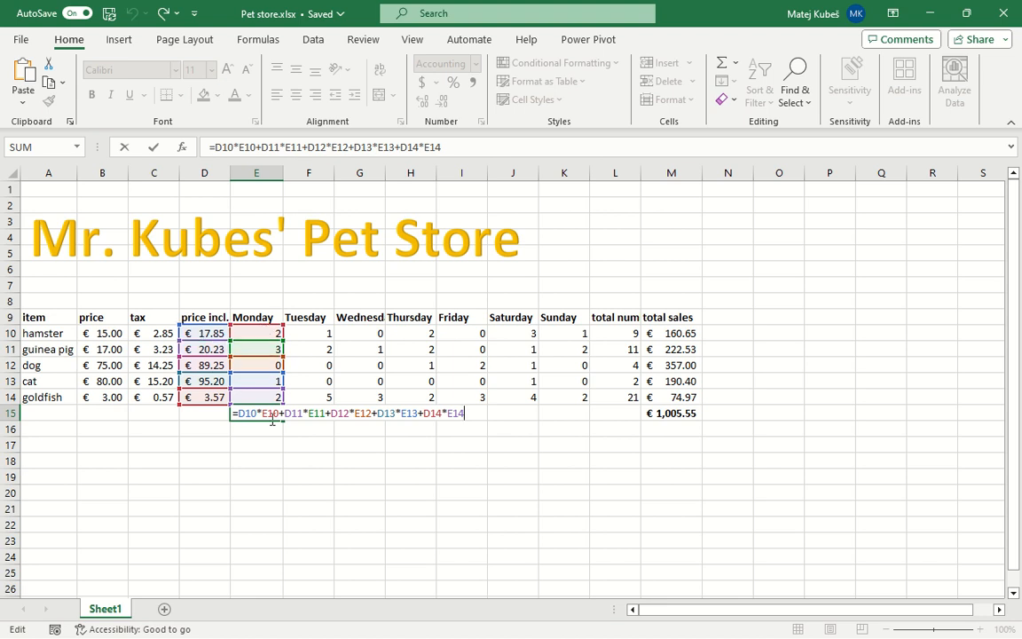
key(ctrl+Return)
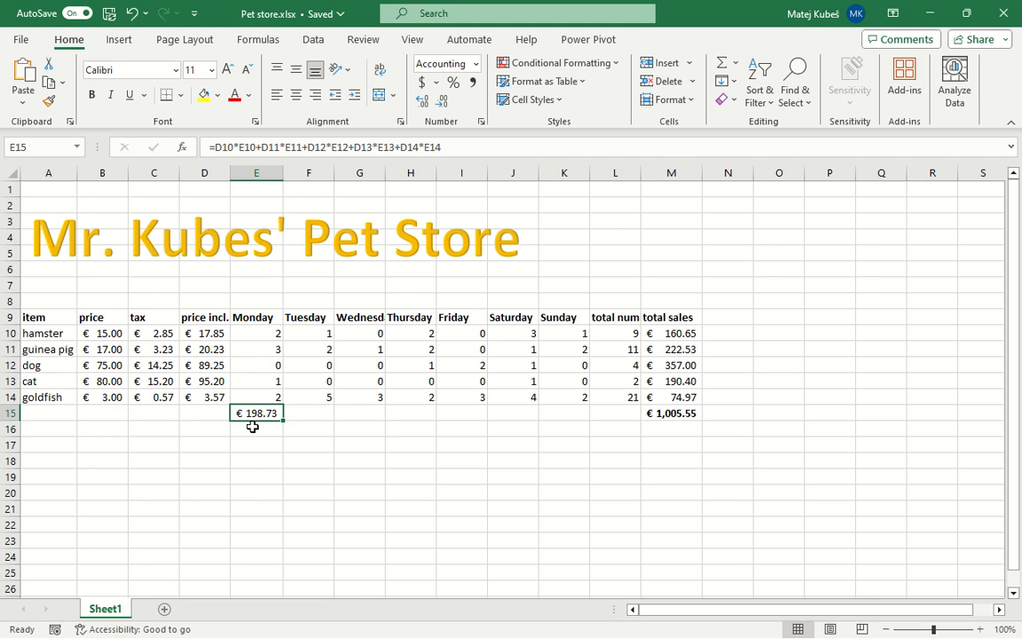
click(306, 413)
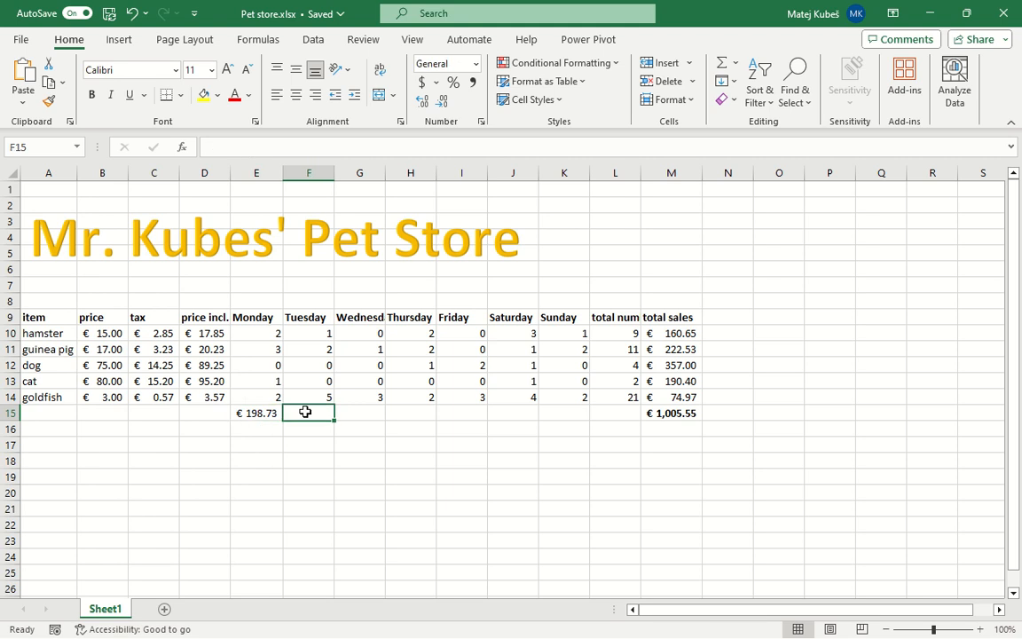
key(Right)
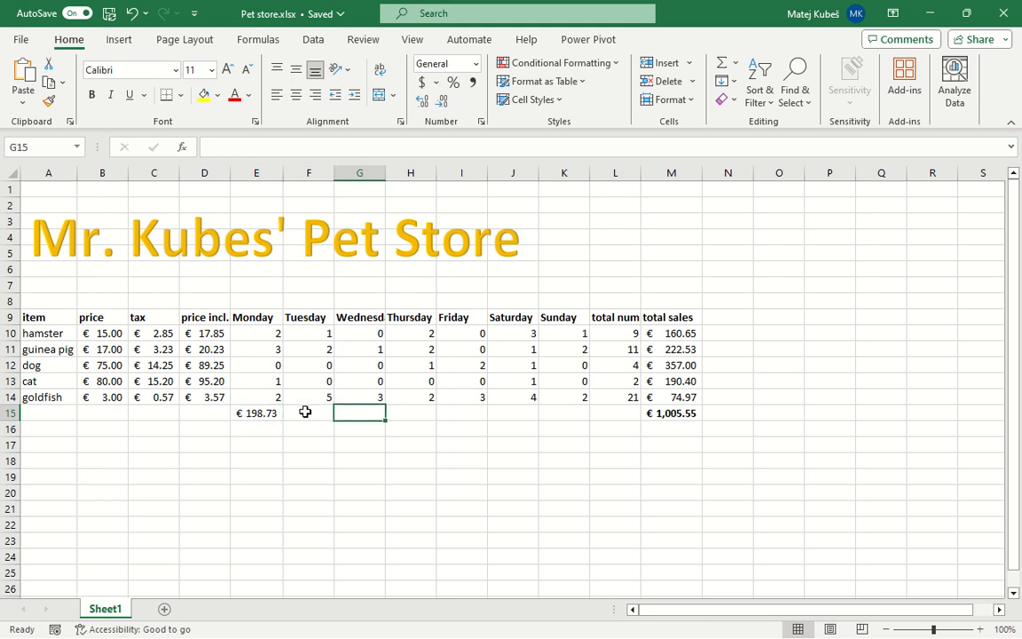
key(Right)
key(Right)
key(Right)
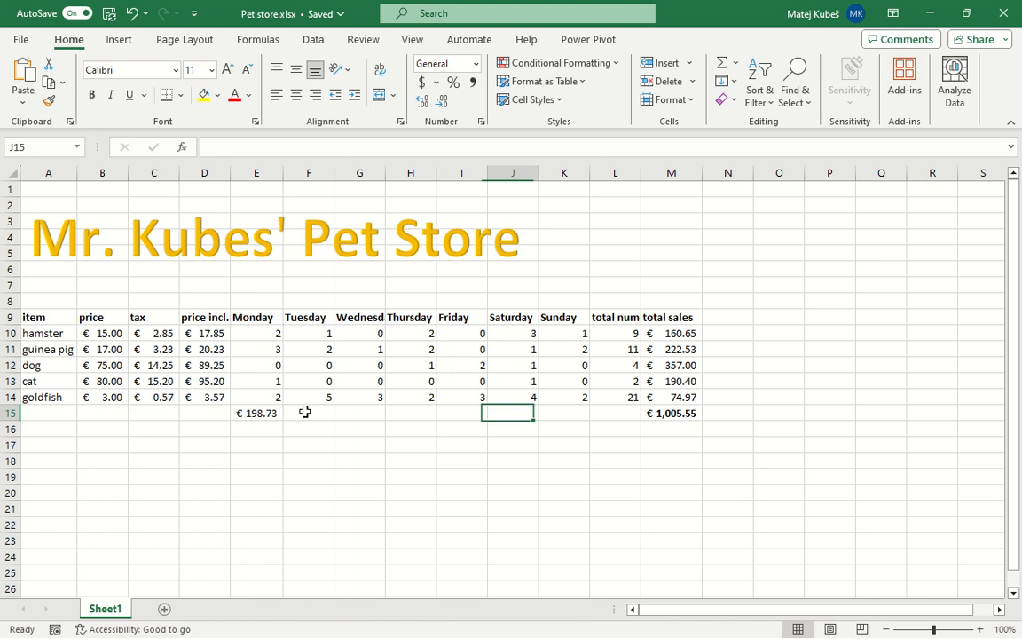
Step: Fill the Monday sales formula from E15 across F15:K15 for the remaining days
click(258, 413)
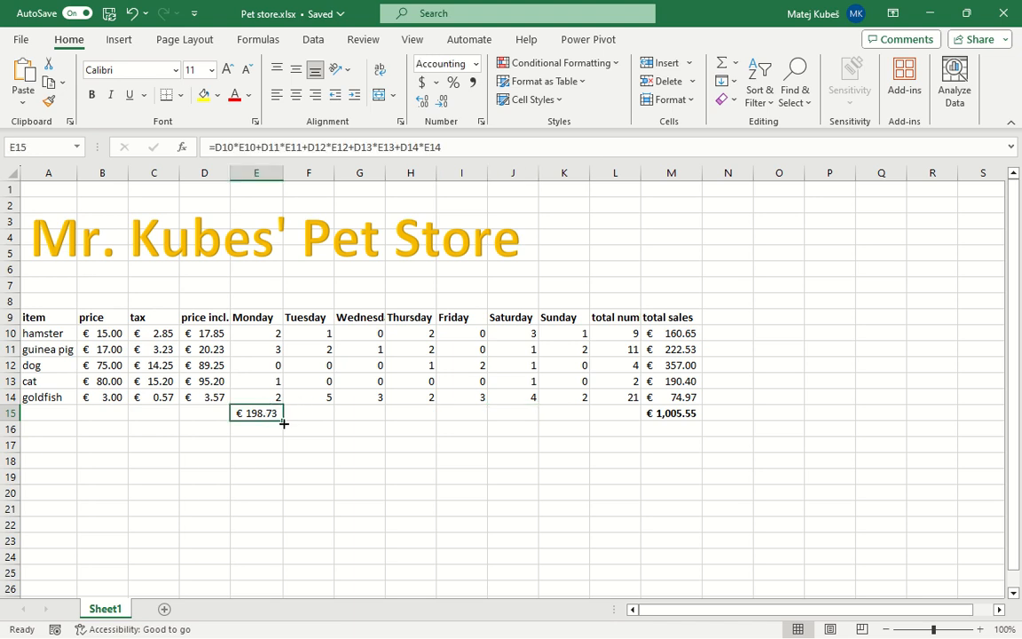
drag(284, 425, 567, 417)
click(448, 413)
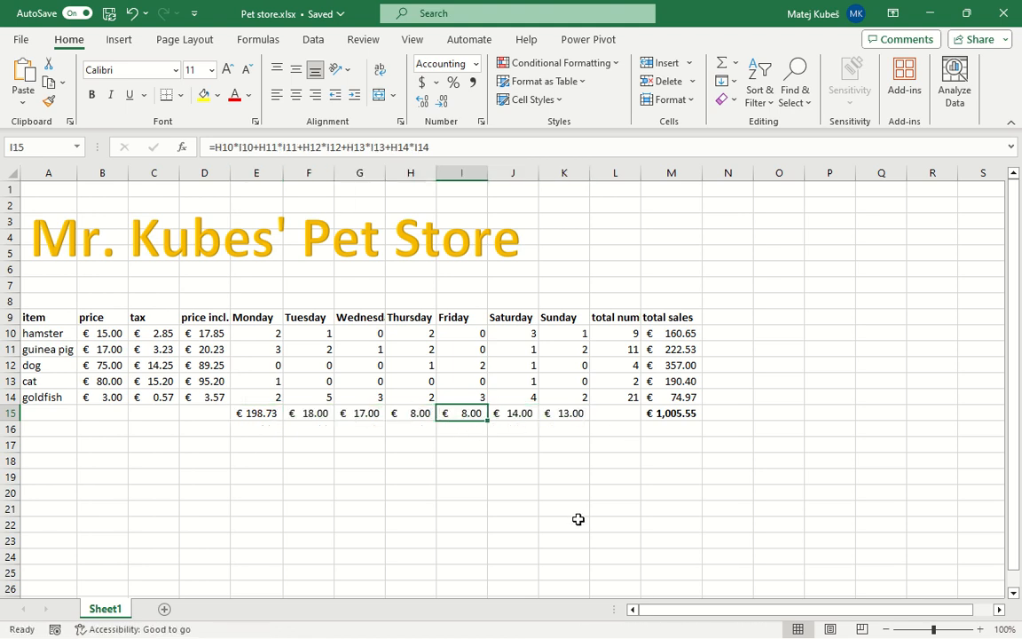
Step: Compare the copied formulas in F15, G15 and H15 to see which columns they multiply
key(Left)
key(Left)
key(Left)
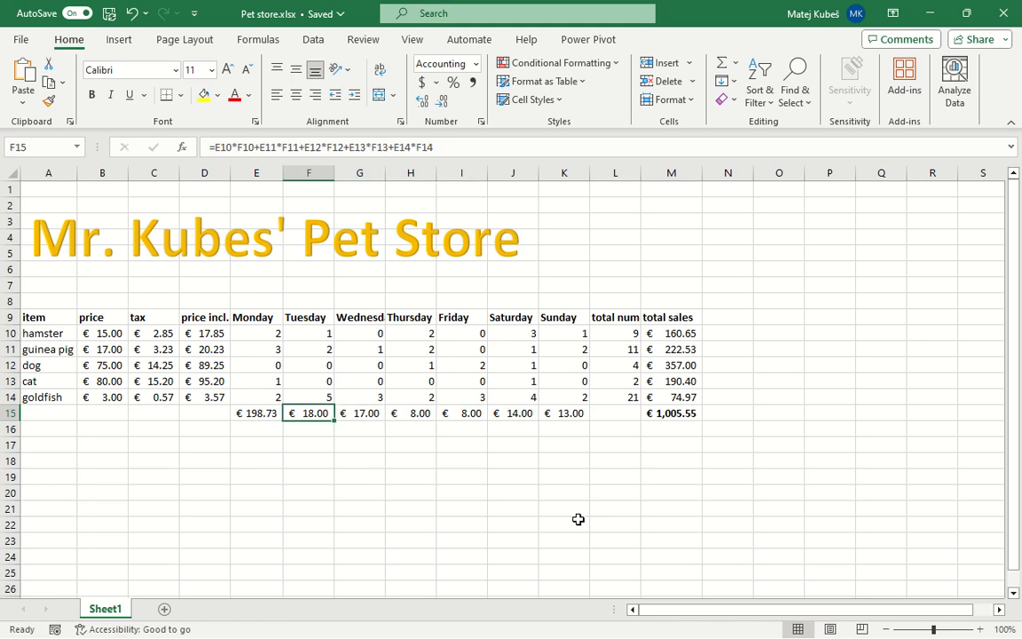
key(Right)
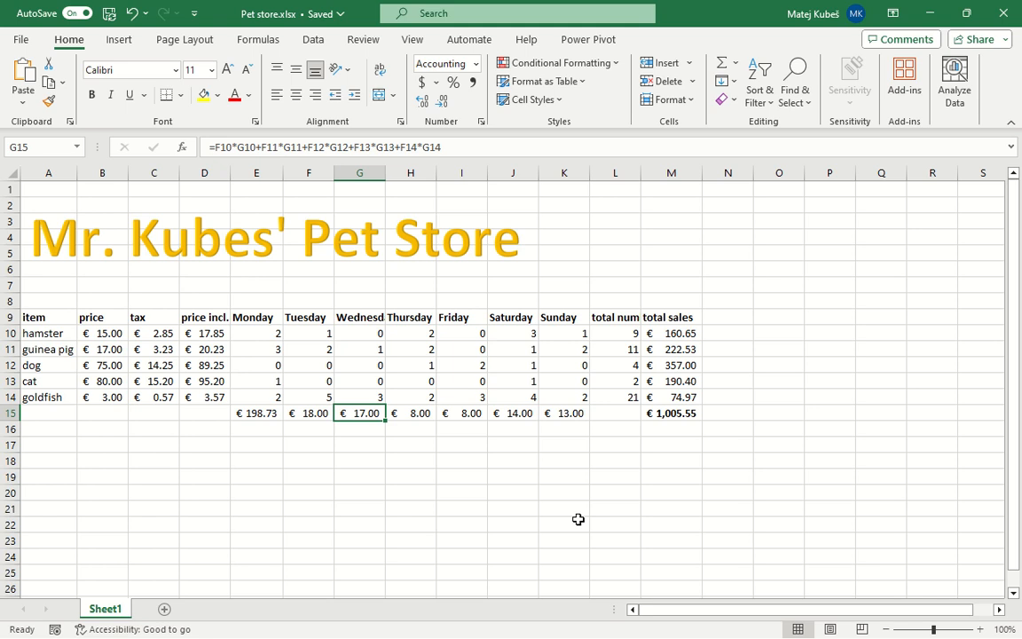
key(Right)
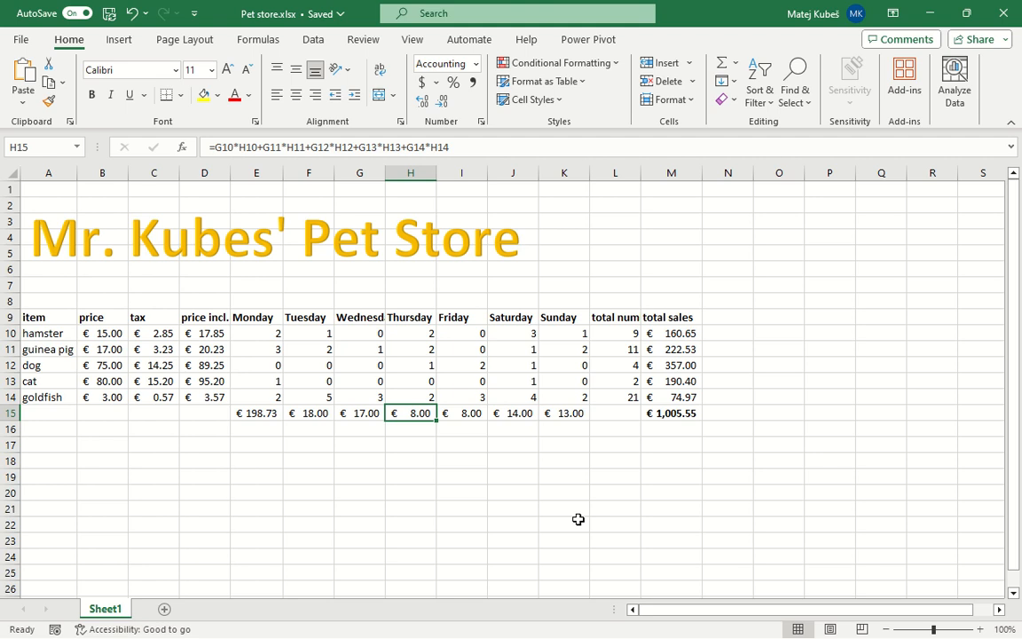
key(Left)
key(Left)
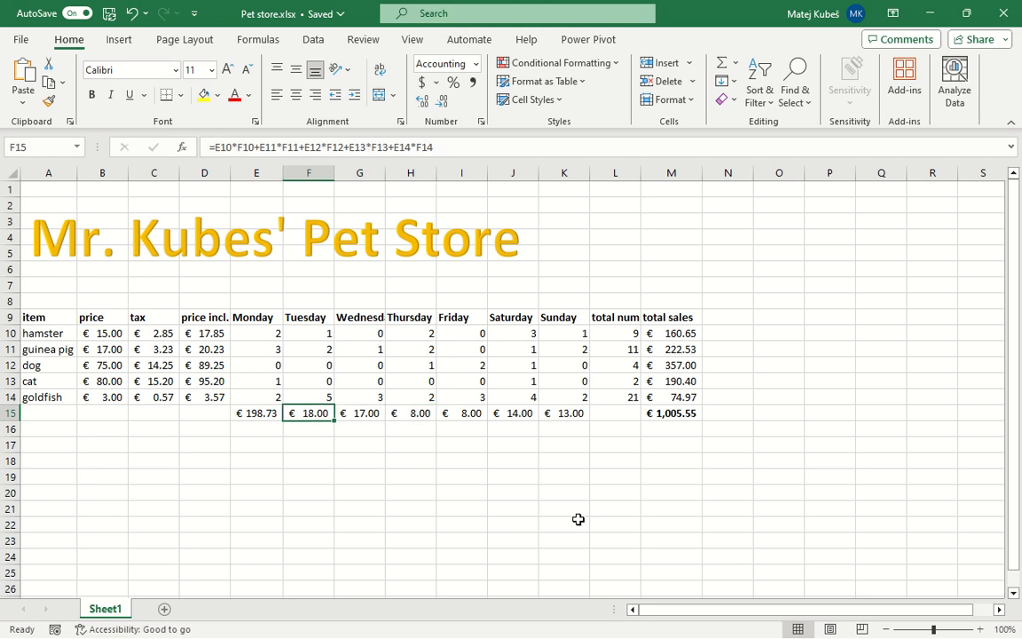
Step: Trace the cells referenced by each copied formula from F15 through K15
key(F2)
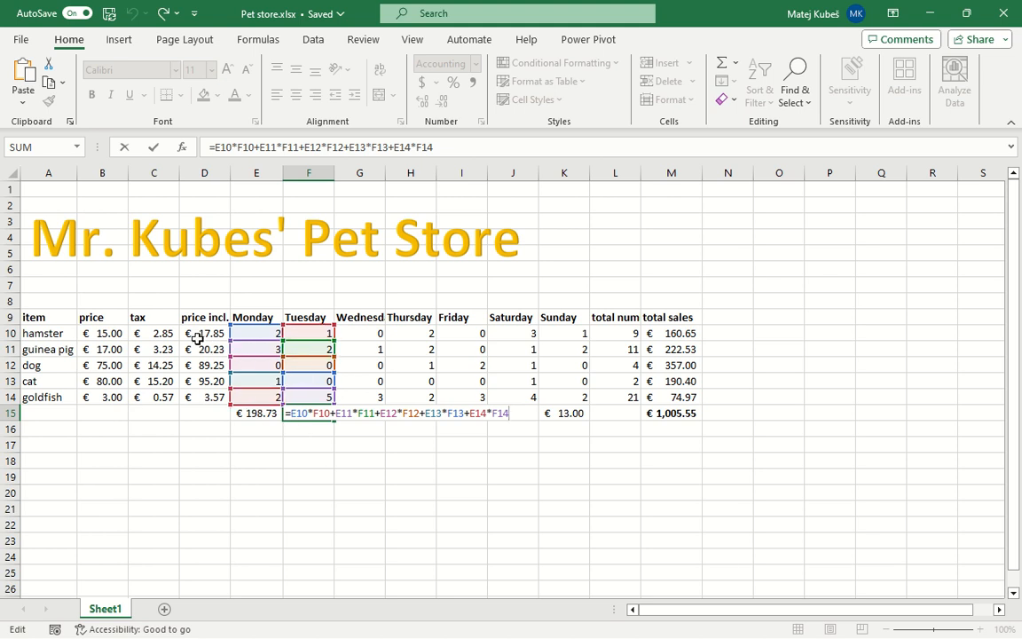
key(ctrl+Return)
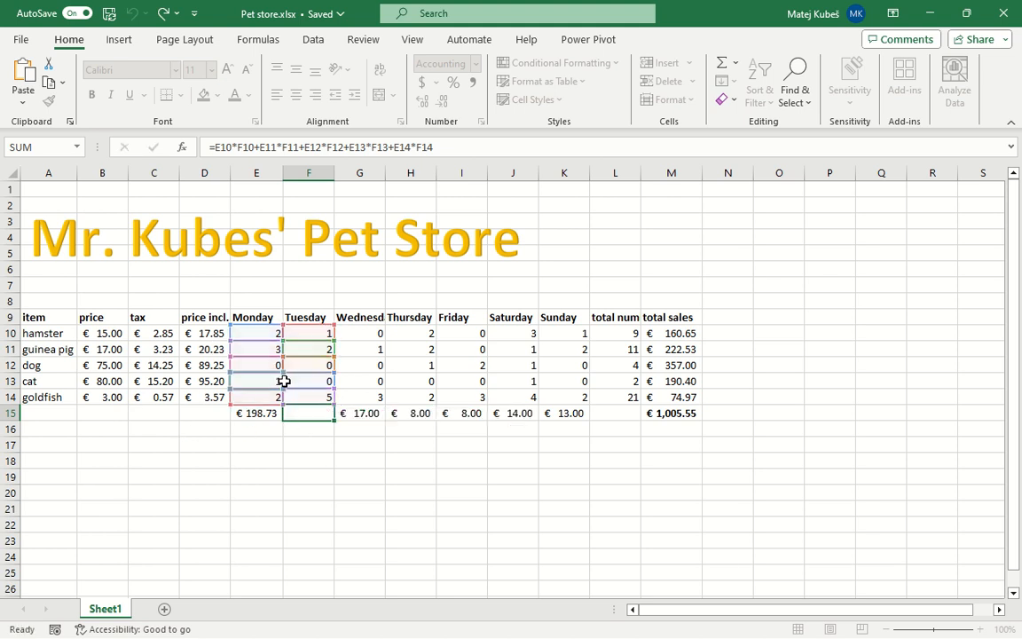
key(Tab)
key(F2)
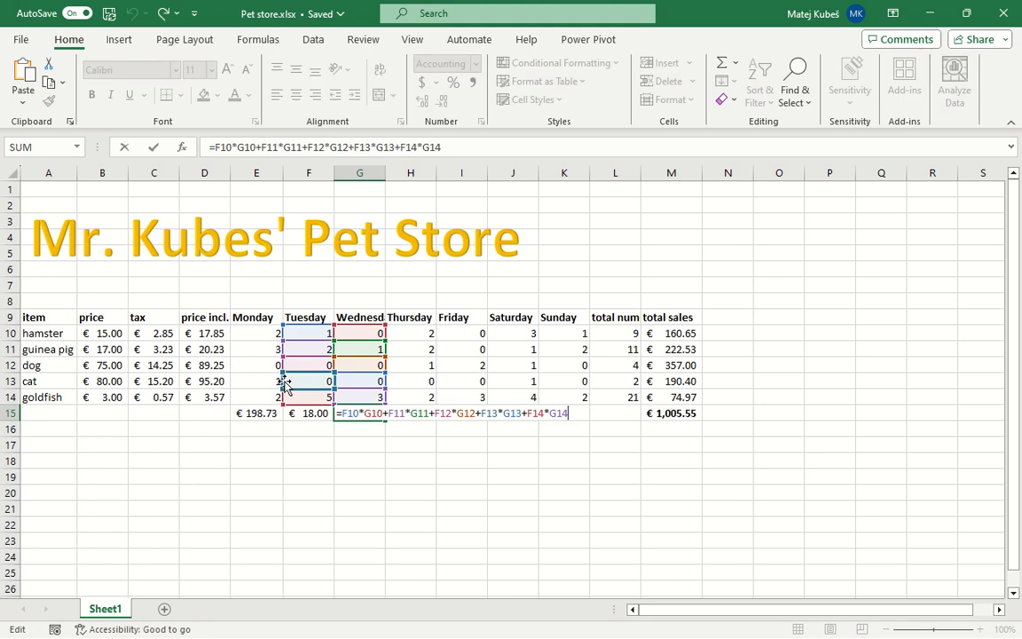
key(Tab)
key(F2)
key(Tab)
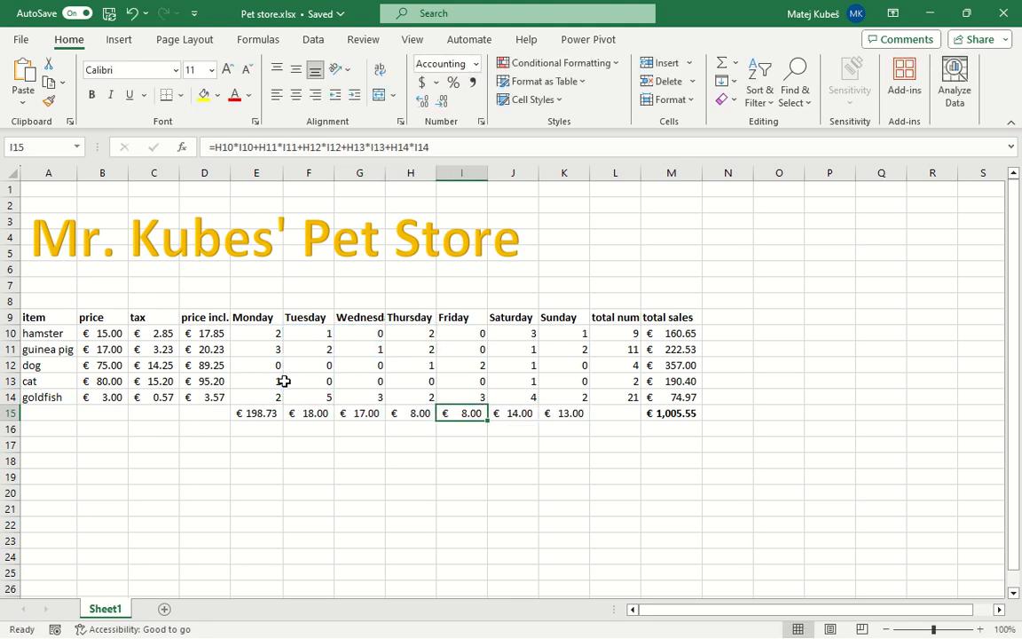
key(F2)
key(Tab)
key(F2)
key(Tab)
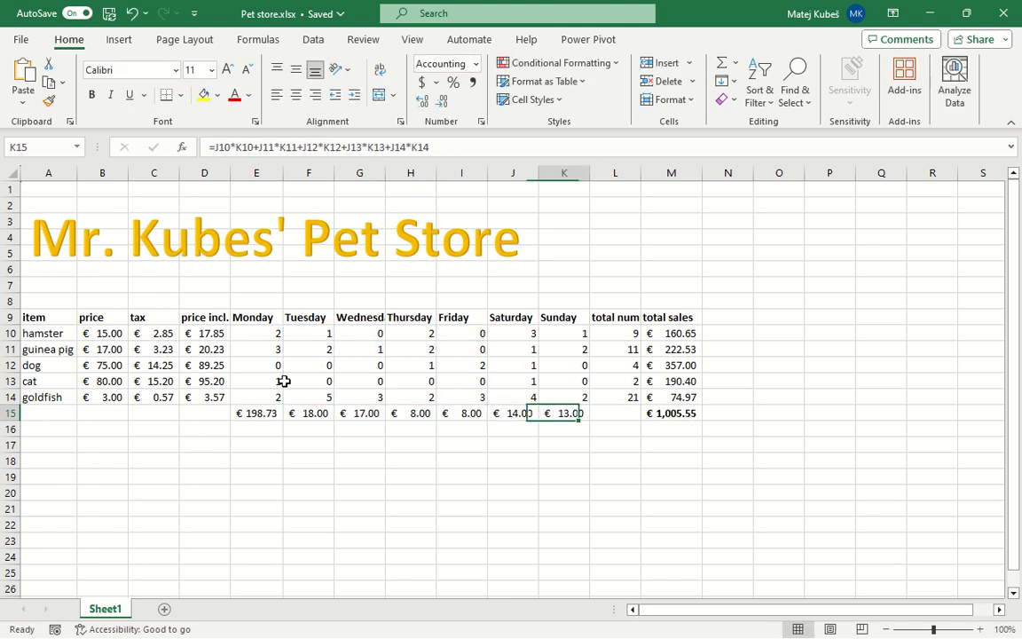
key(F2)
Step: In the E15 formula, make the hamster and guinea pig price references absolute as $D$10 and $D$11
key(shift+Tab)
key(shift+Tab)
key(shift+Tab)
key(shift+Tab)
key(shift+Tab)
key(shift+Tab)
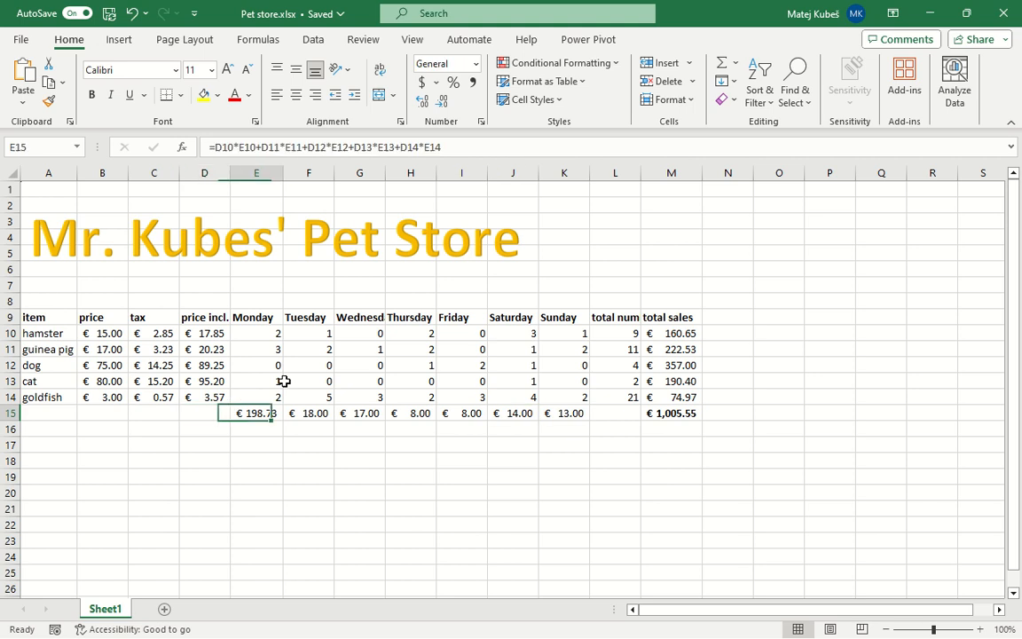
key(F2)
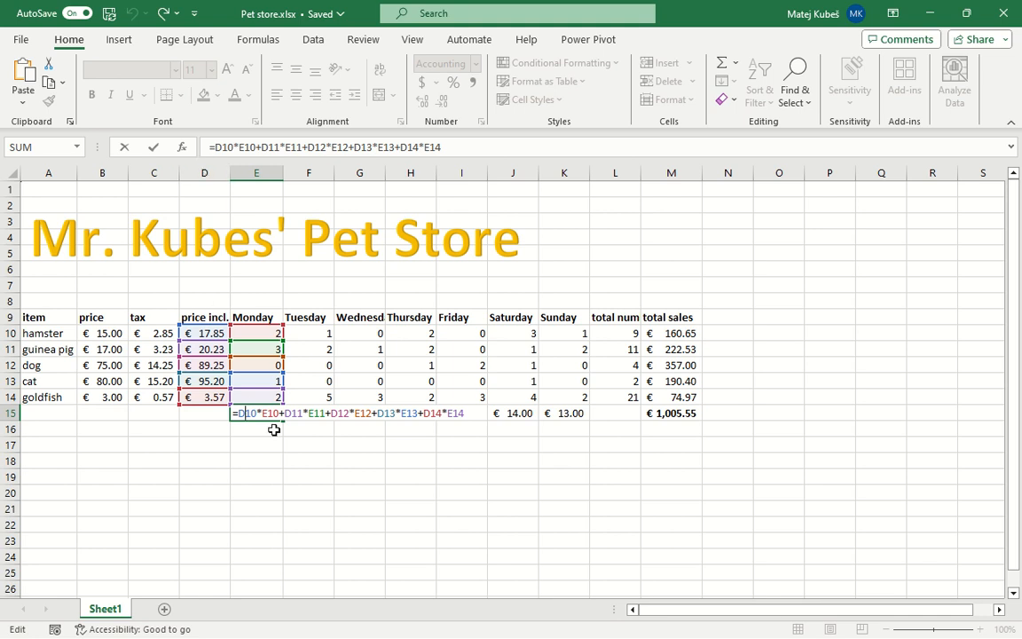
key(F4)
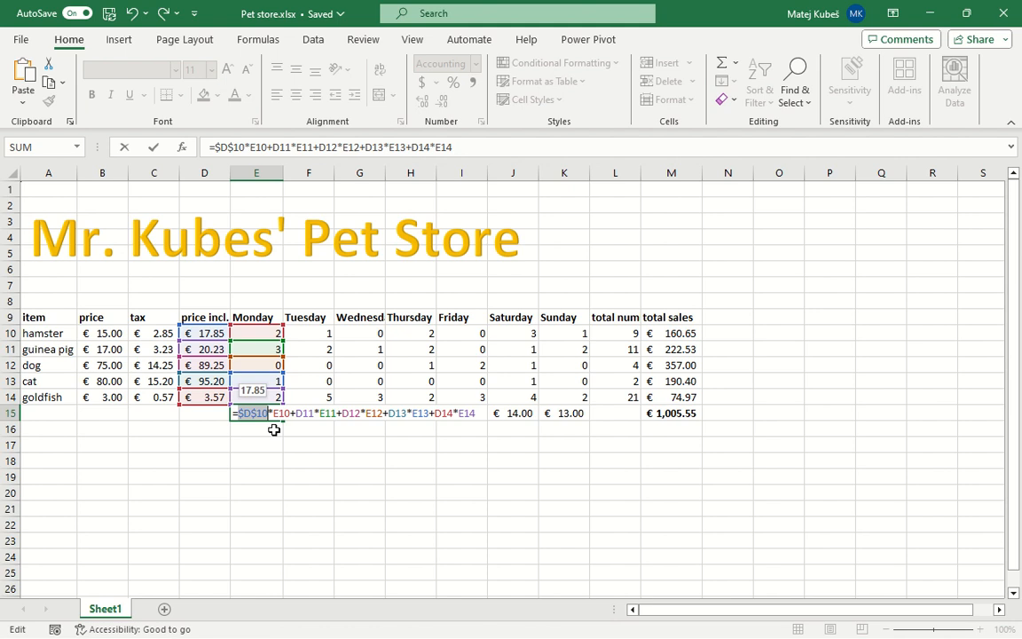
key(Right)
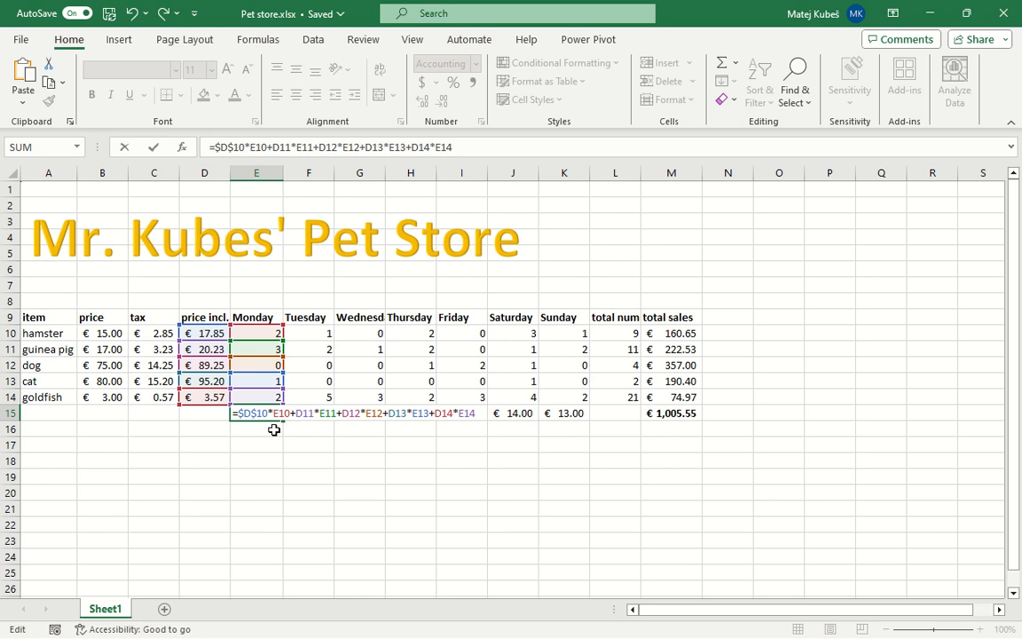
key(F4)
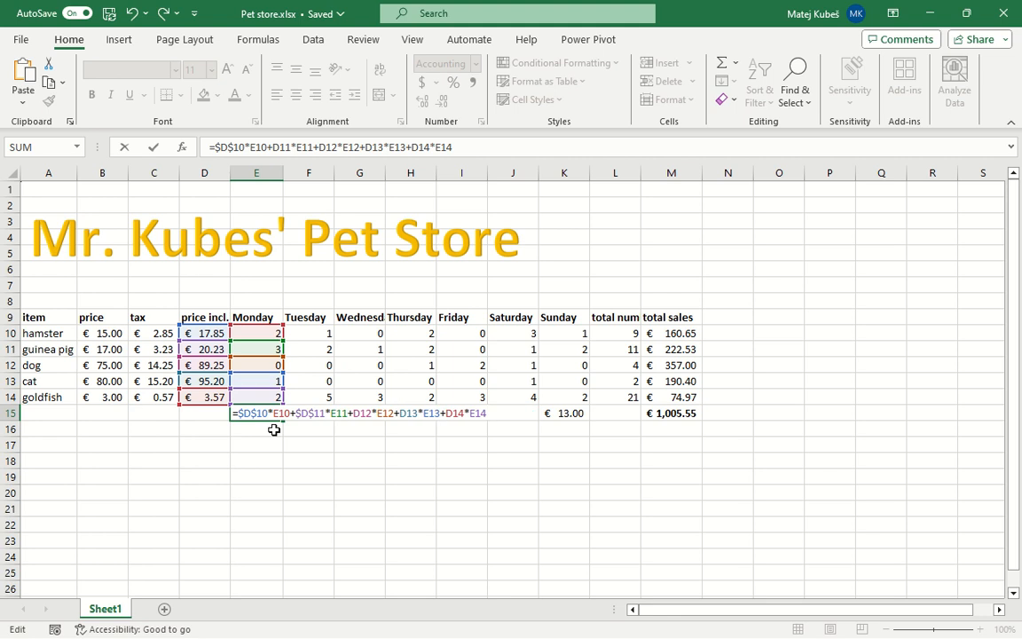
Step: Make the remaining price references in E15 absolute as $D$12, $D$13 and $D$14, and commit the formula
key(Right)
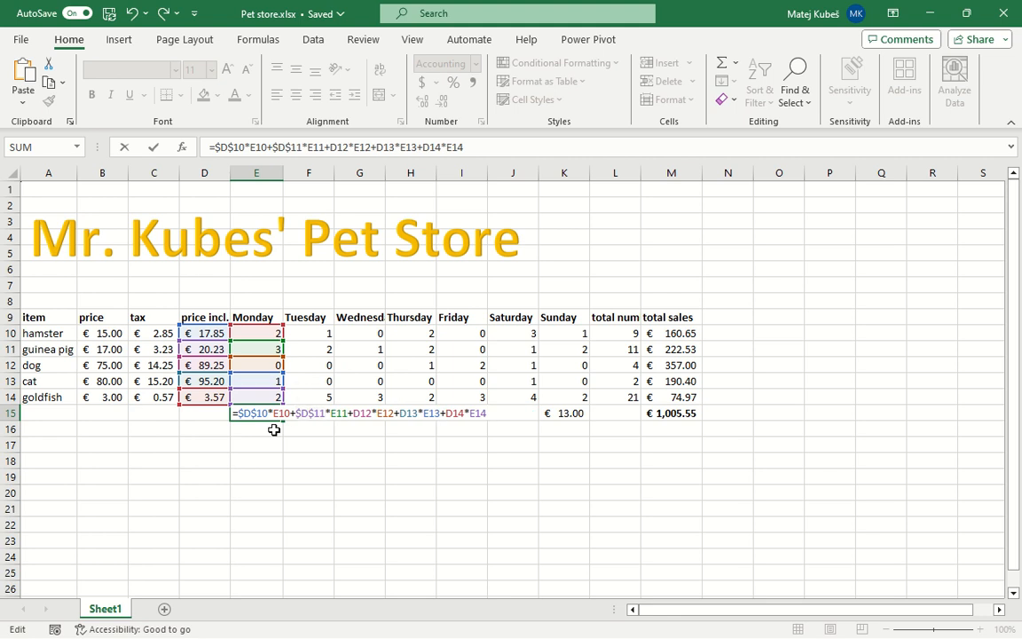
key(F4)
key(Right)
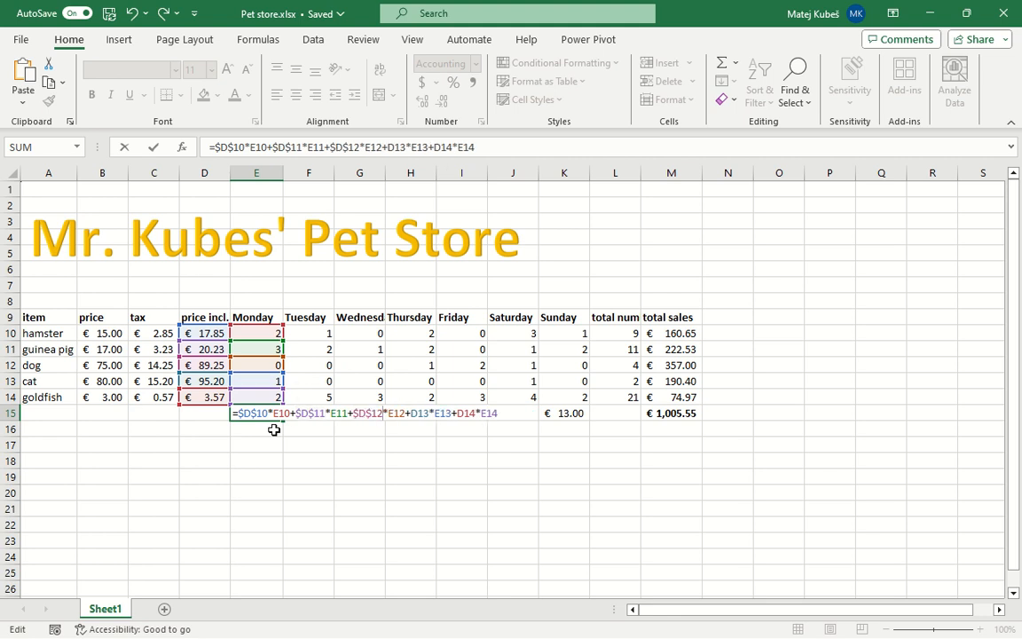
key(F4)
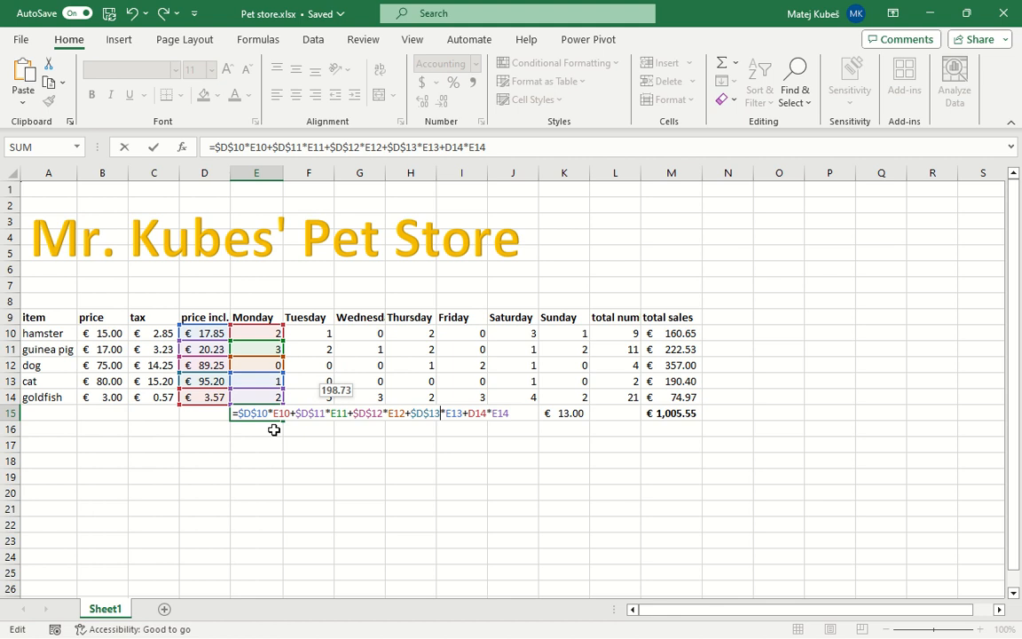
key(Right)
key(Right)
key(Right)
key(Right)
key(Right)
key(Right)
key(Right)
key(F4)
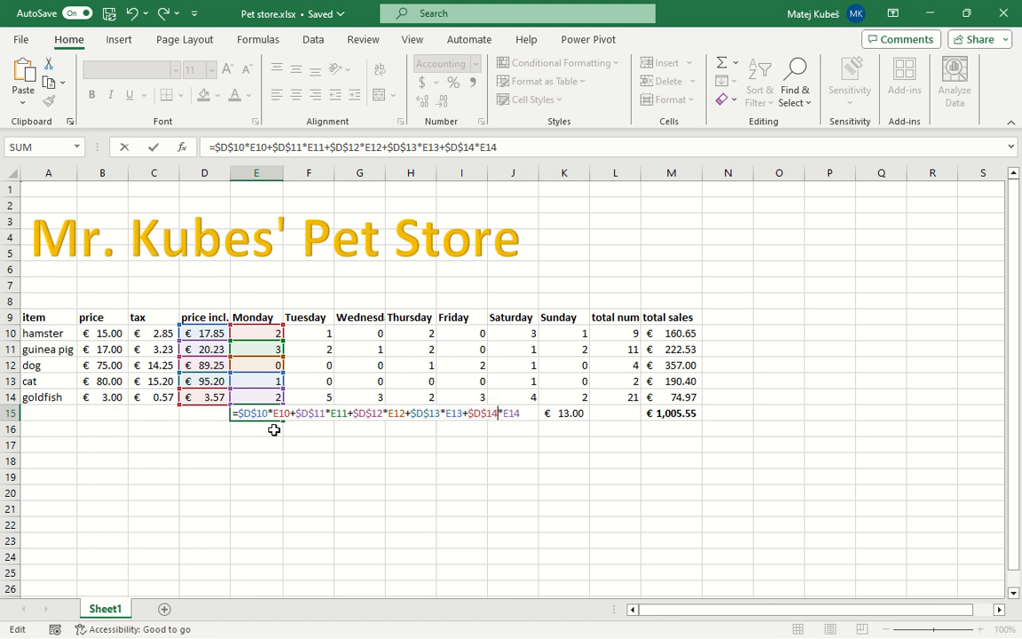
key(Right)
key(Return)
key(Up)
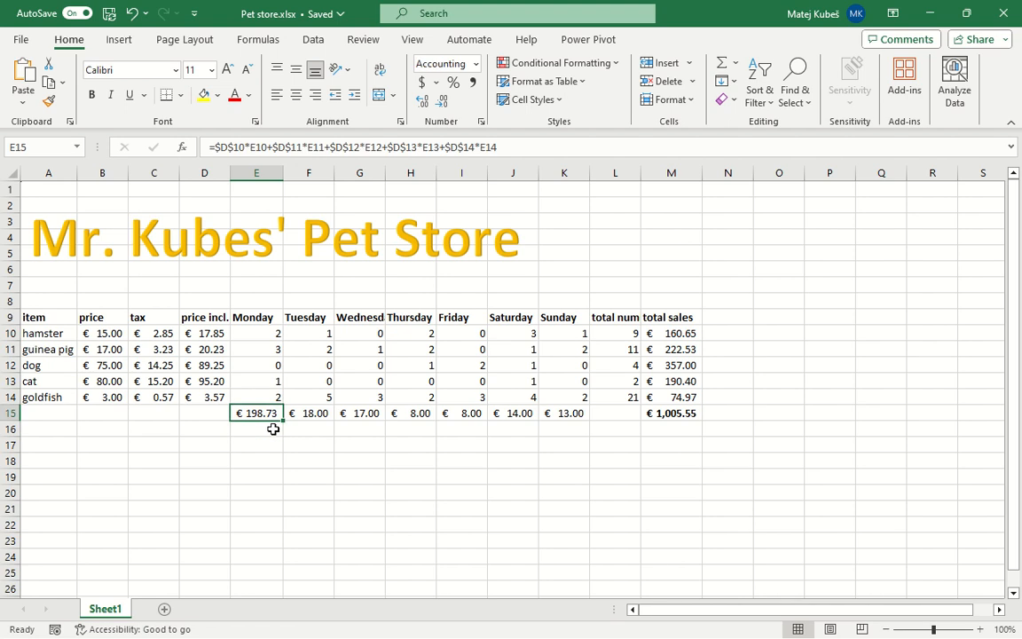
Step: Clear the copied daily sales formulas from F15 through K15
key(Right)
key(Delete)
key(Right)
key(Delete)
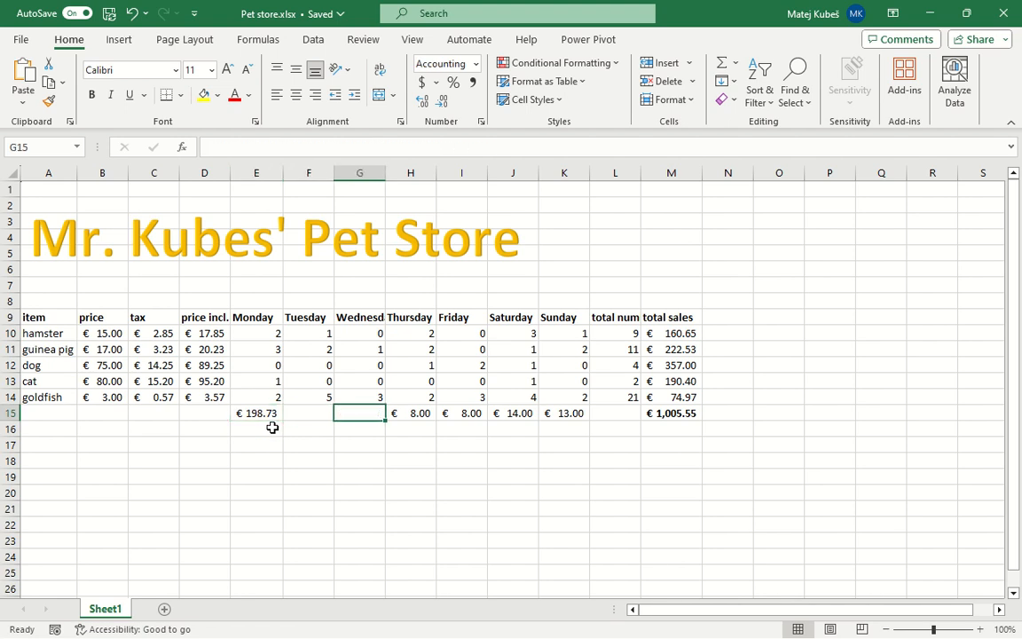
key(Right)
key(Delete)
key(Right)
key(Delete)
key(Right)
key(Delete)
key(Right)
key(Delete)
key(Left)
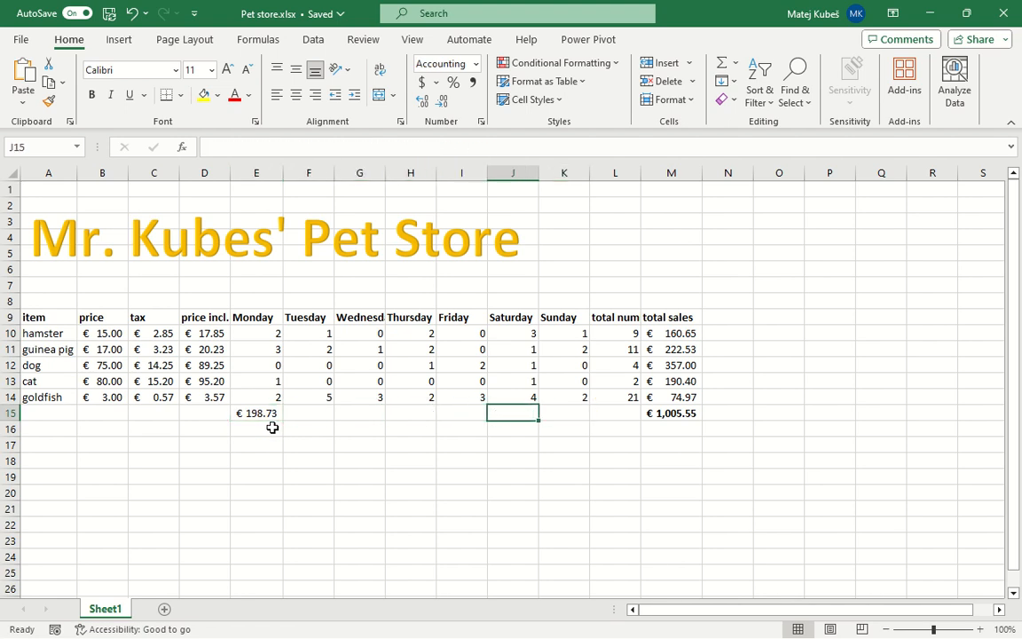
Step: Fill the E15 formula with absolute price references across F15:K15 for Tuesday through Sunday
key(Left)
key(Left)
key(Left)
key(Left)
key(Left)
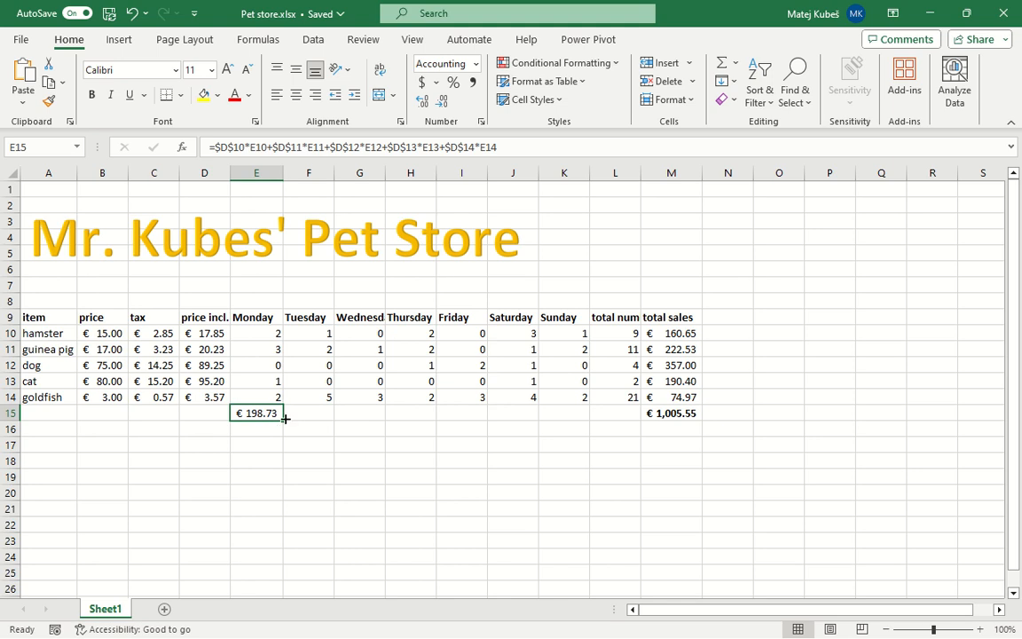
drag(283, 420, 587, 411)
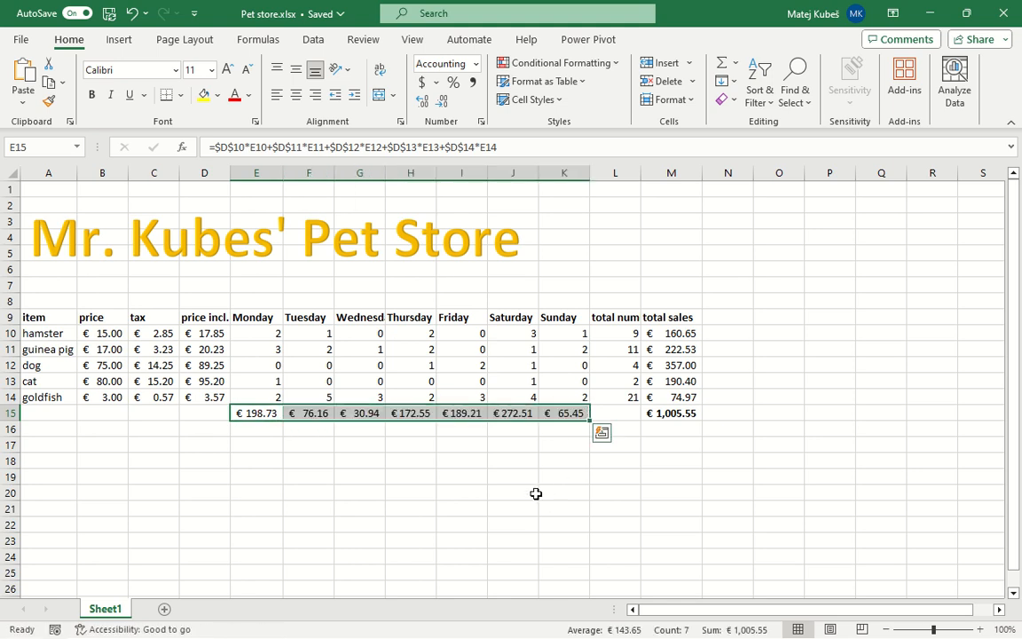
Step: Check that each formula from F15 through K15 references the price column and its own day's quantities
click(313, 413)
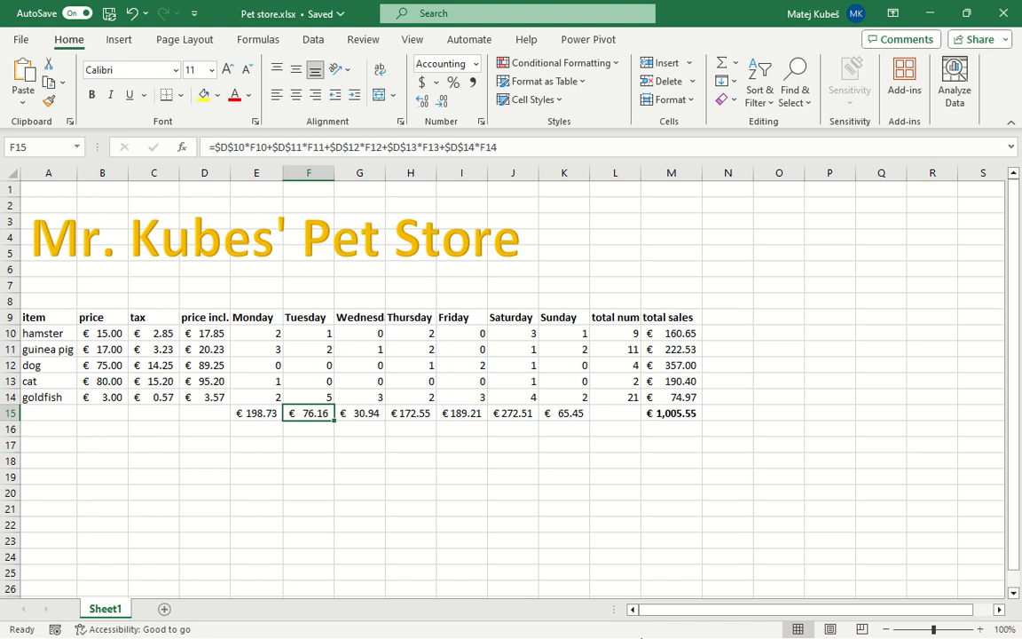
key(F2)
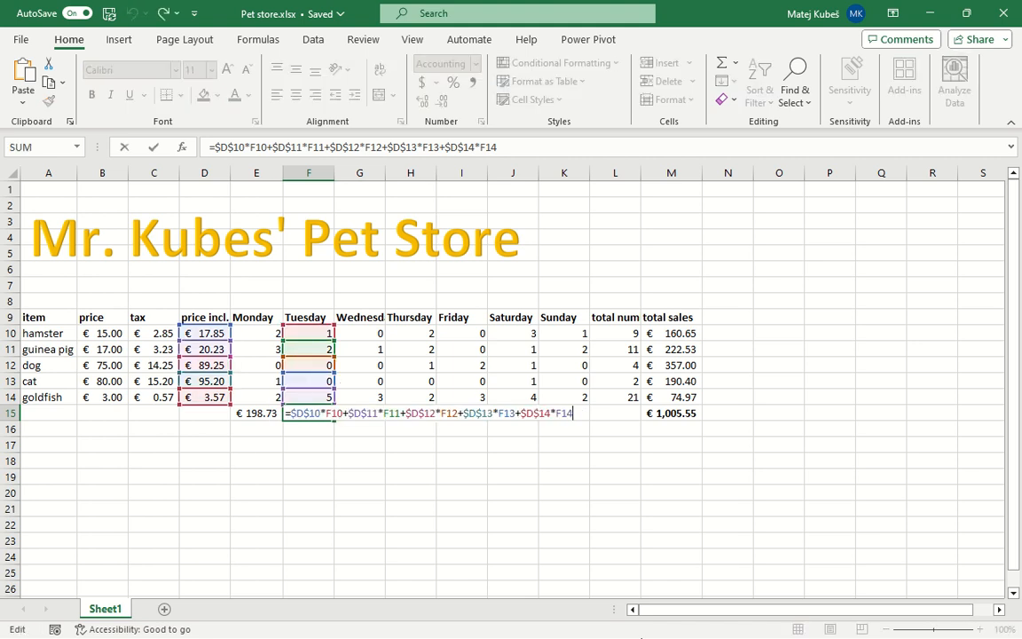
key(Tab)
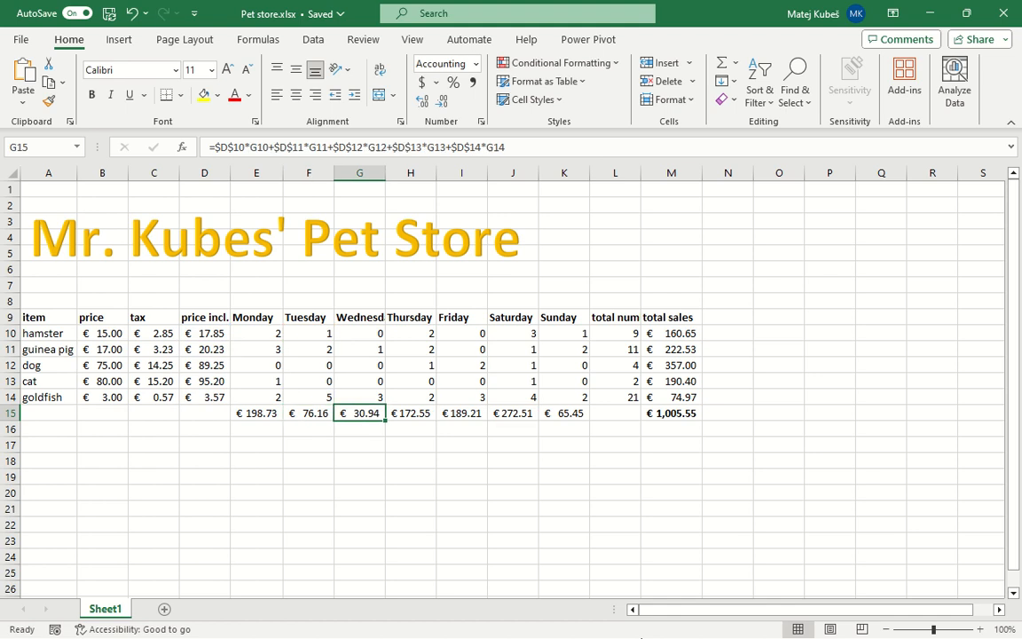
key(F2)
key(Tab)
key(F2)
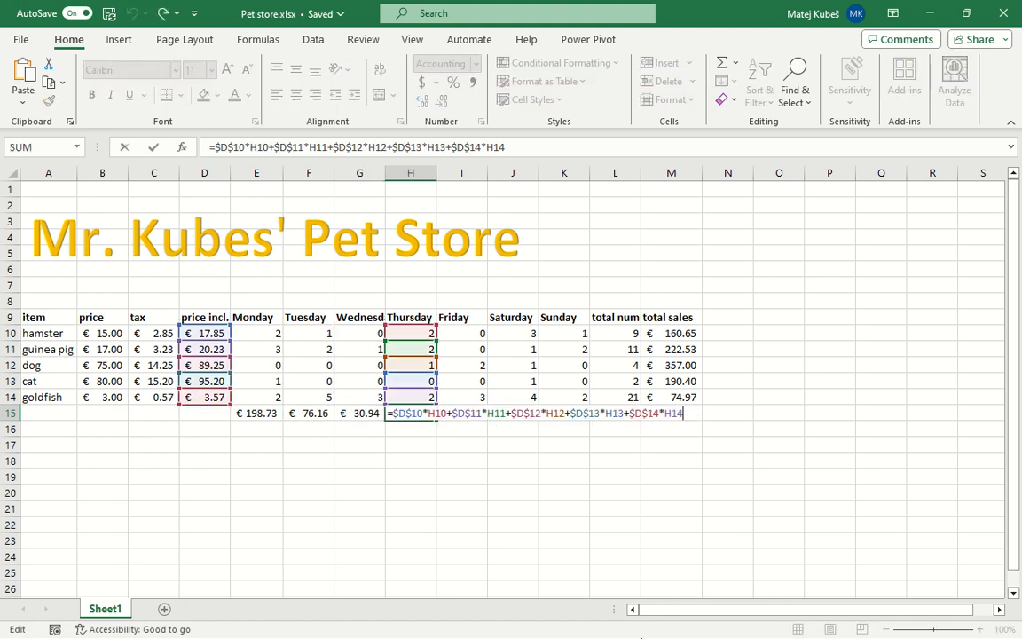
key(Tab)
key(F2)
key(Tab)
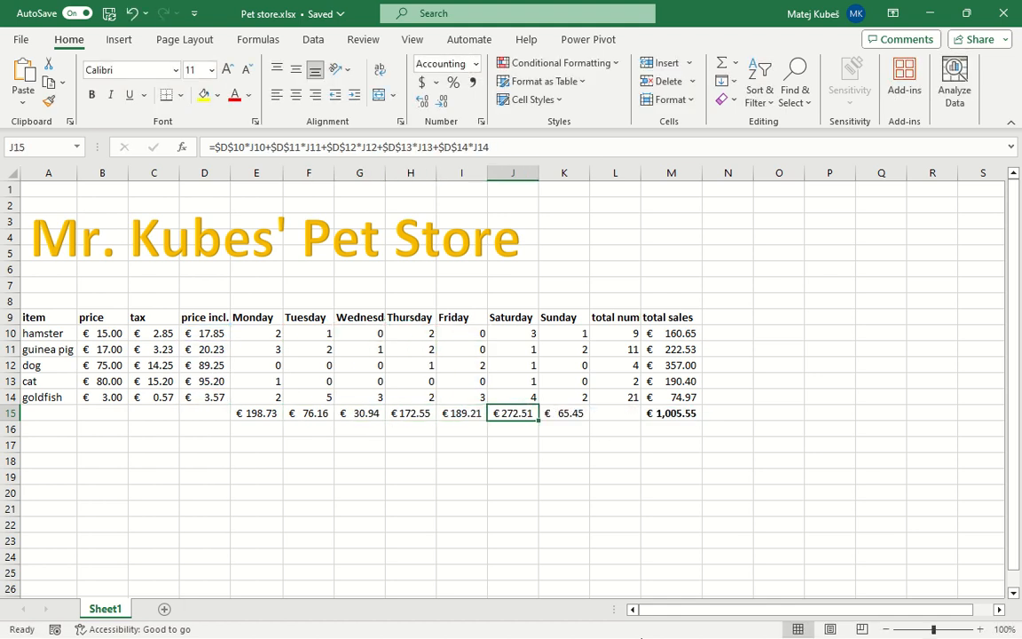
key(F2)
key(Tab)
key(F2)
key(ctrl+Return)
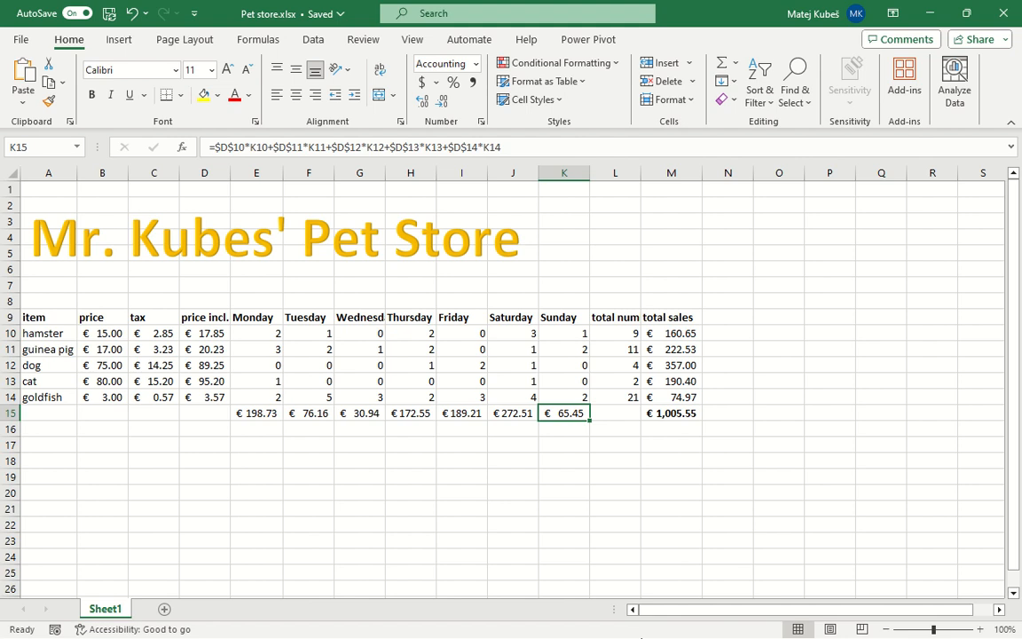
Step: Examine the total number values in L10:L14 and select the empty cell L15 beneath them
key(Tab)
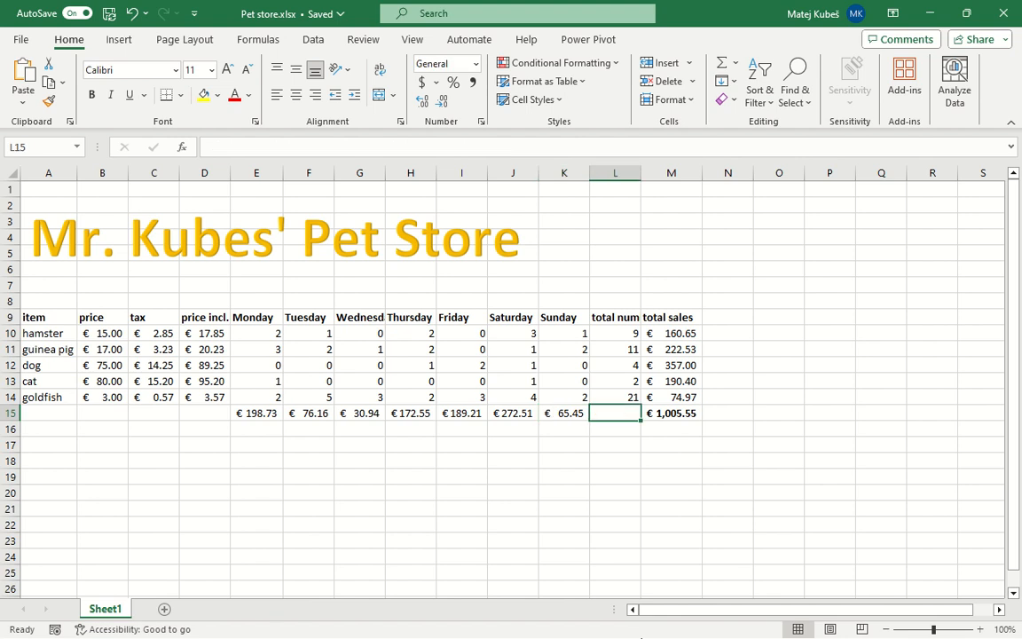
click(632, 336)
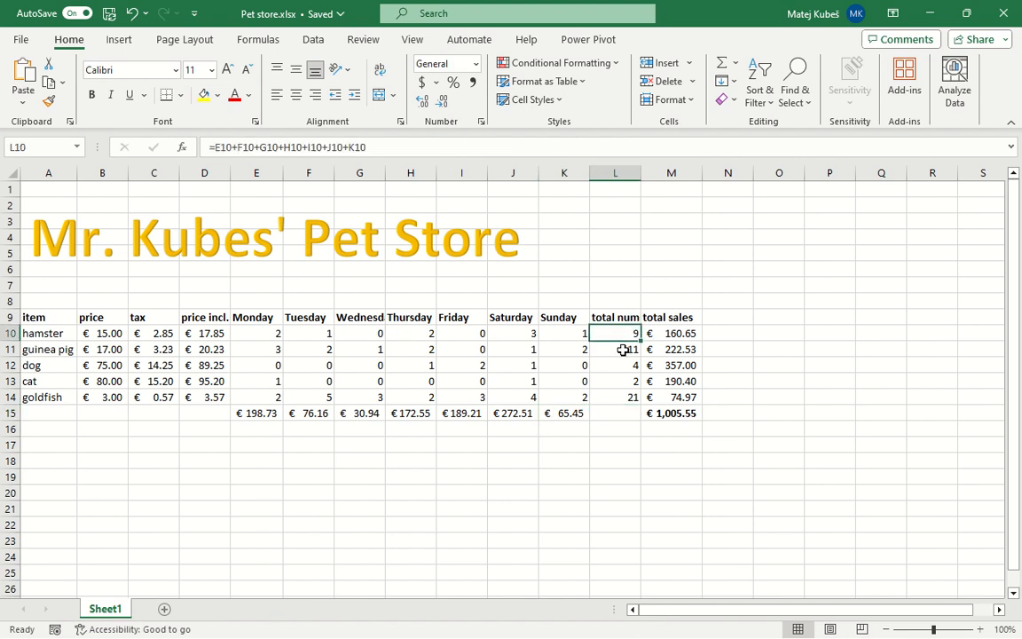
drag(624, 350, 612, 397)
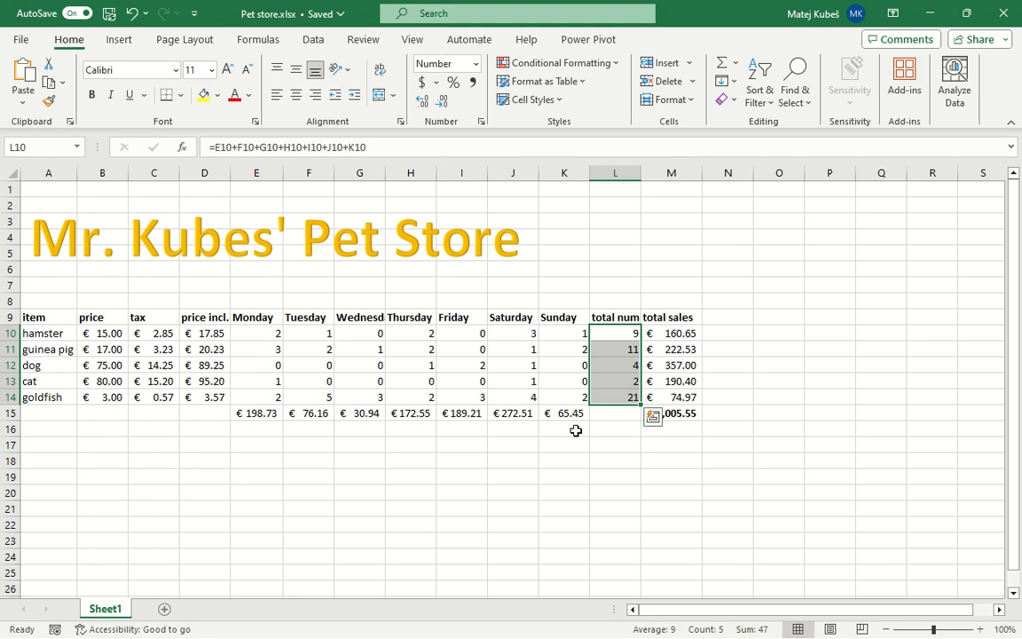
click(609, 427)
drag(603, 333, 607, 399)
click(608, 414)
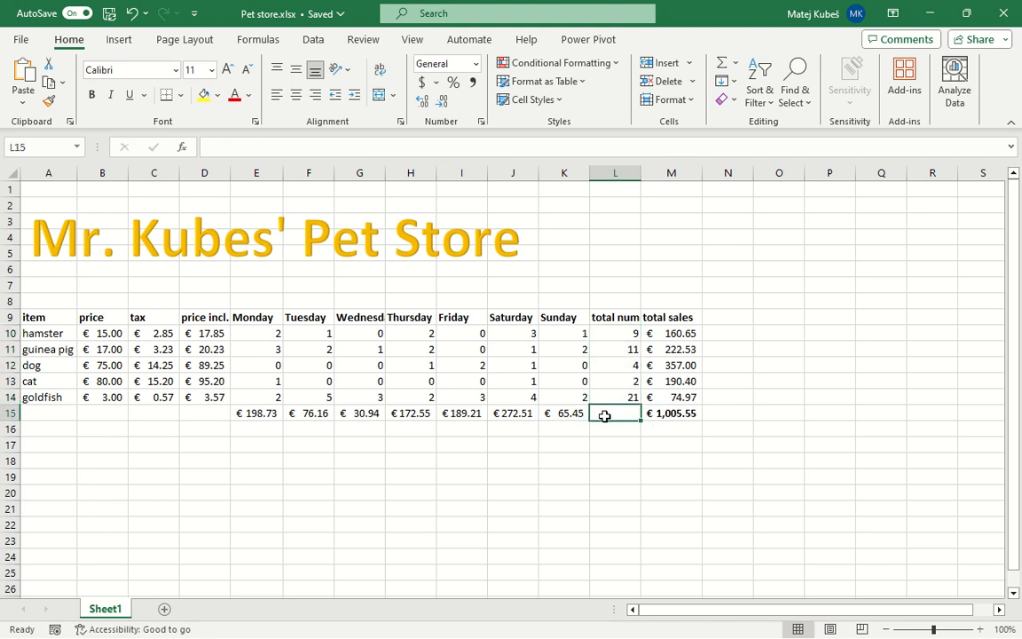
Step: Examine the total sales in M10:M14 and the total number formulas from L10 through L14, ending on the empty cell L15
click(674, 331)
drag(674, 331, 659, 399)
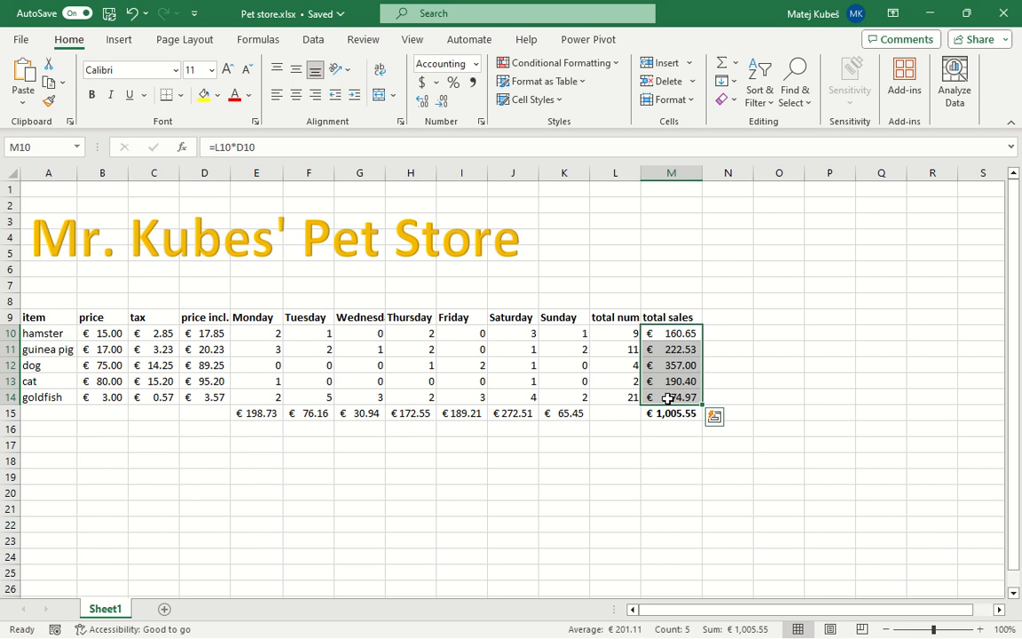
click(621, 413)
drag(622, 335, 619, 394)
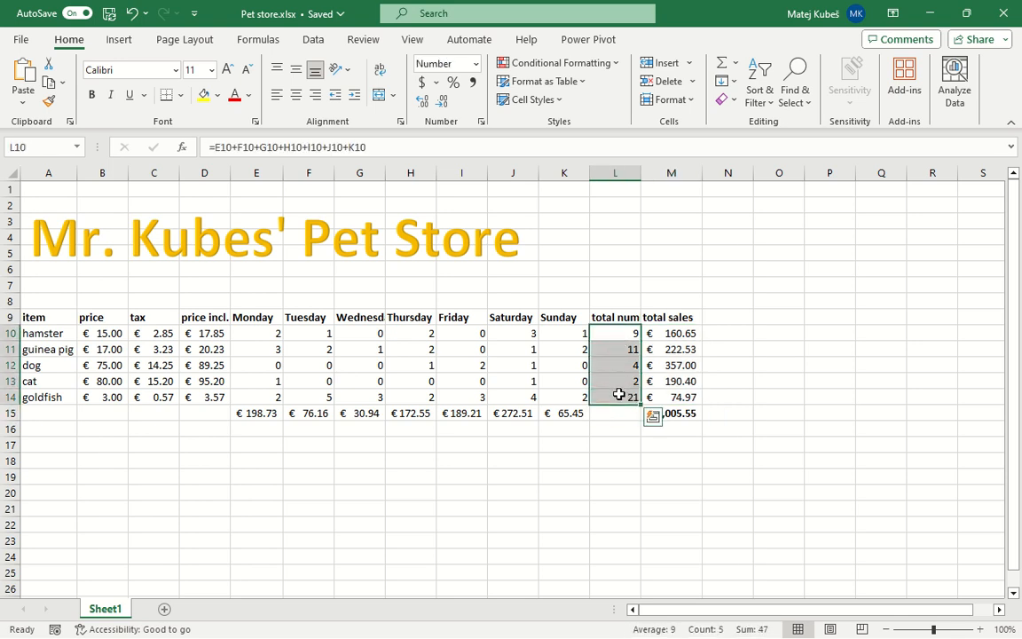
click(619, 331)
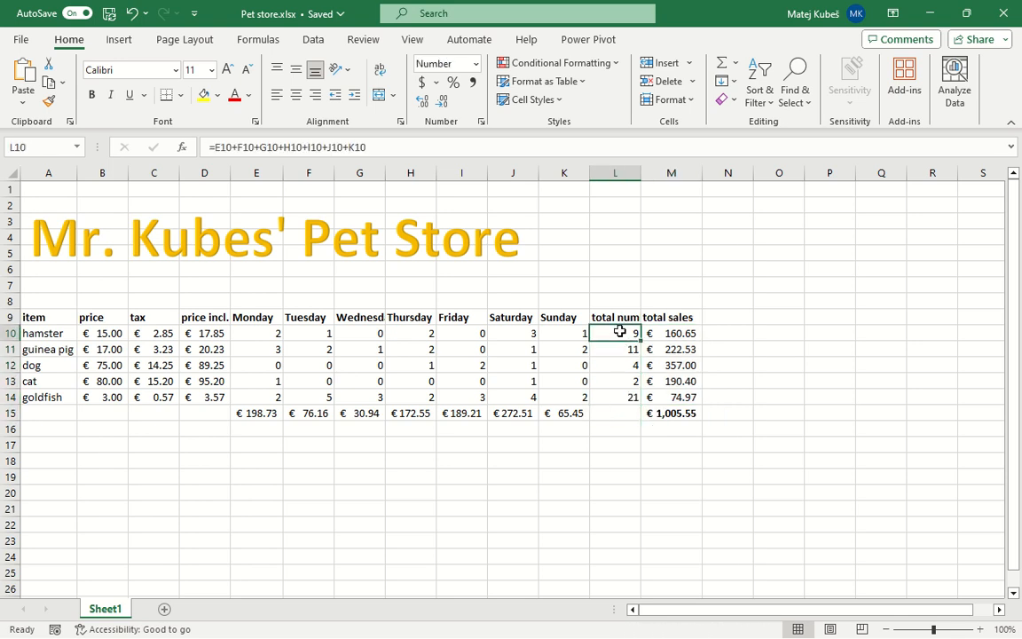
key(Down)
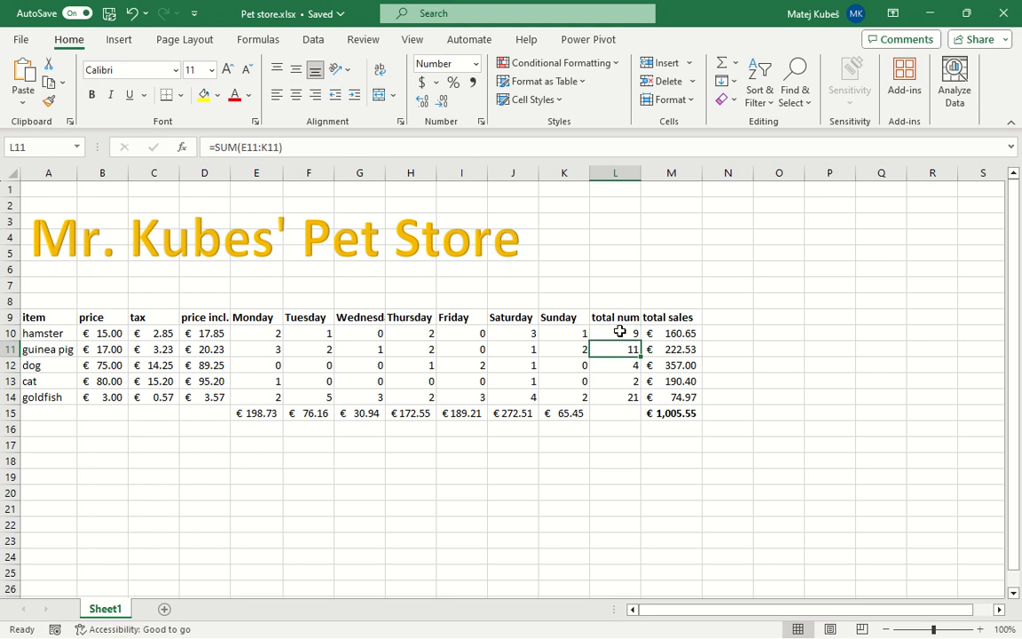
key(Down)
key(Down)
key(Down)
key(Down)
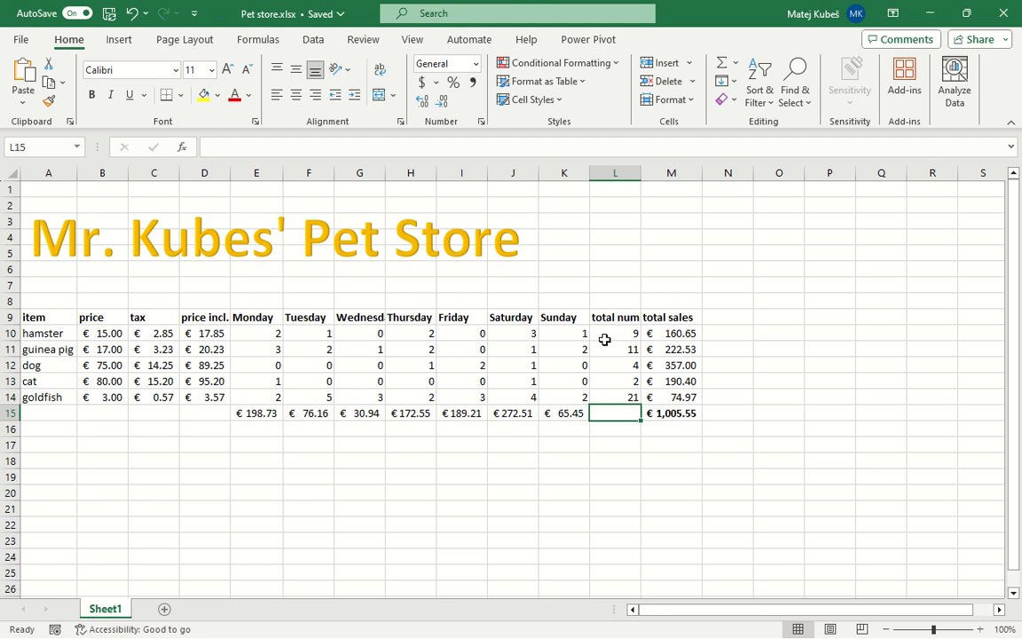
Step: Sum the total numbers L10:L14 in cell L15 with AutoSum and clear that formula again
click(721, 64)
key(Return)
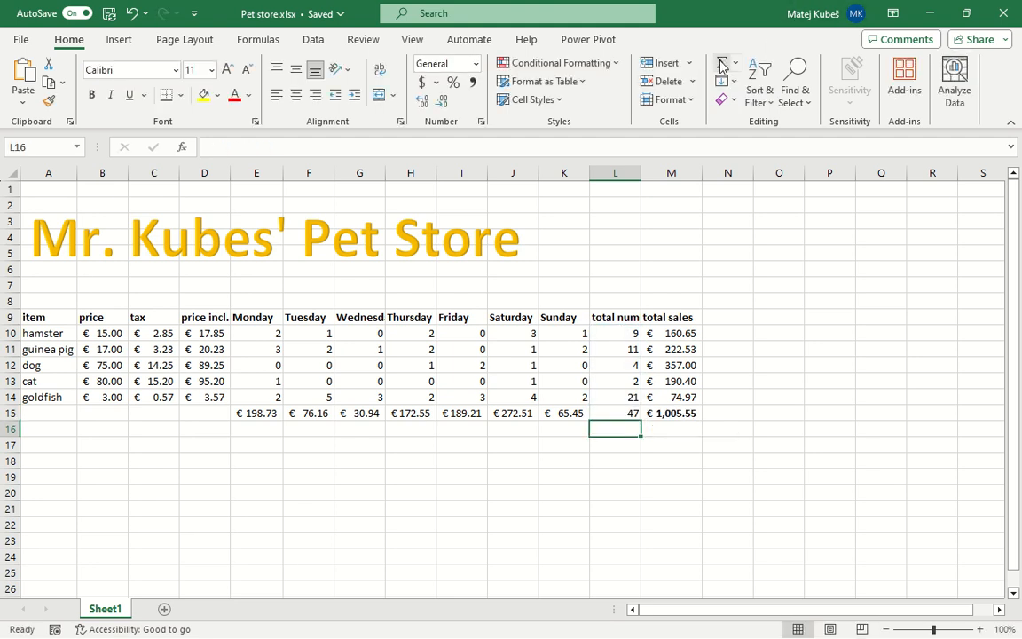
key(Up)
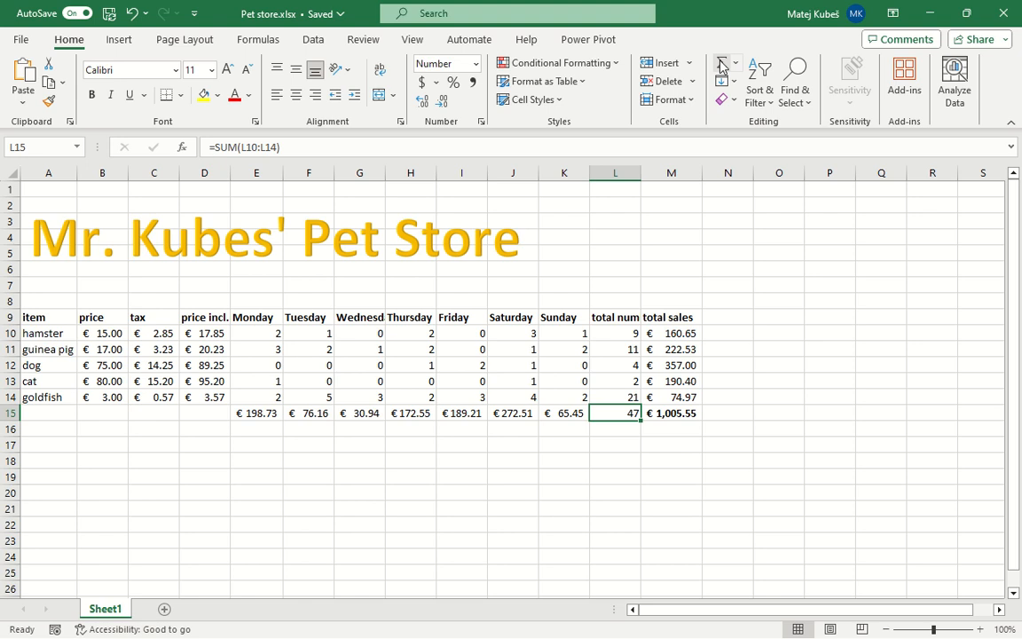
key(Delete)
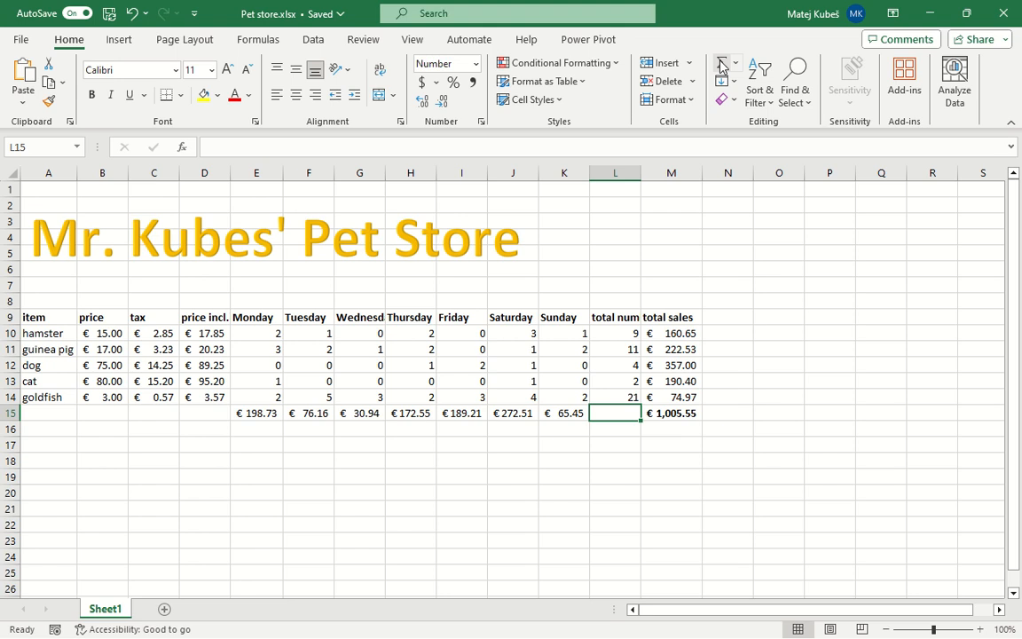